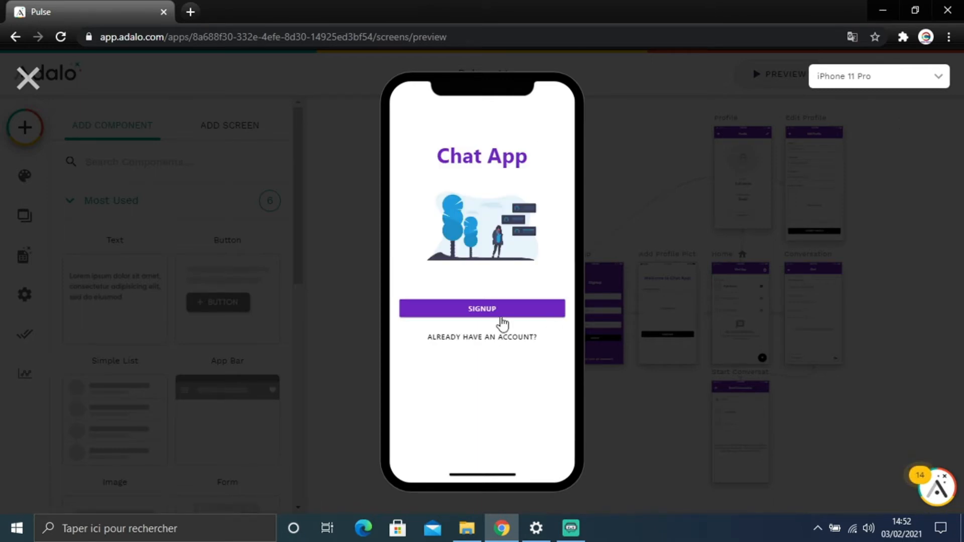
Step: Check the signup page of the app in the preview and close the preview
left_click(496, 314)
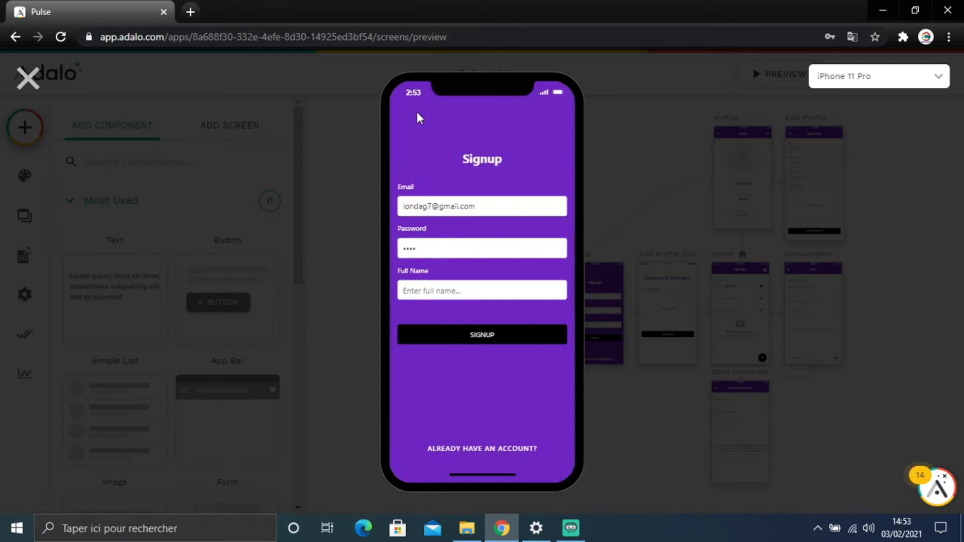
left_click(673, 240)
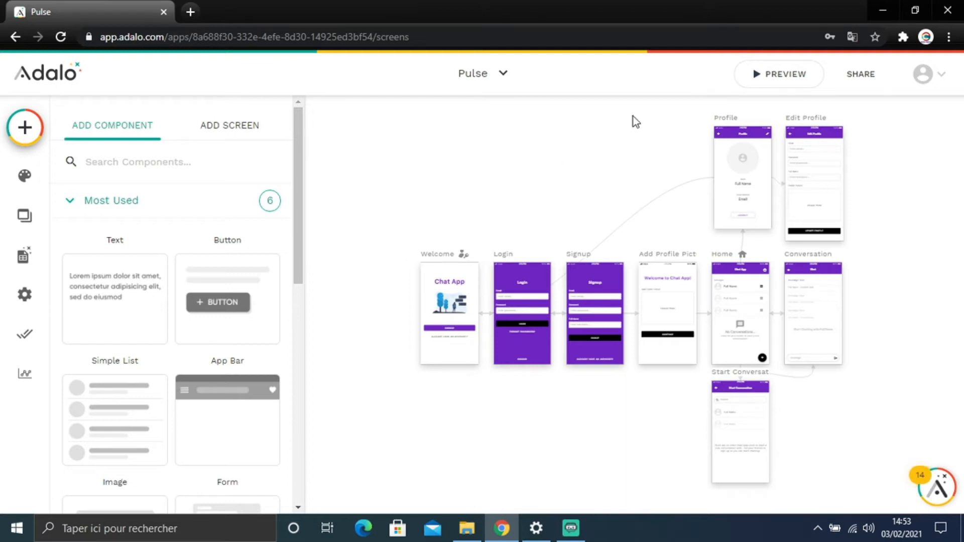
Step: Create a new blank screen, entering "Splash screen" as its name
scroll(553, 171, "left", 3)
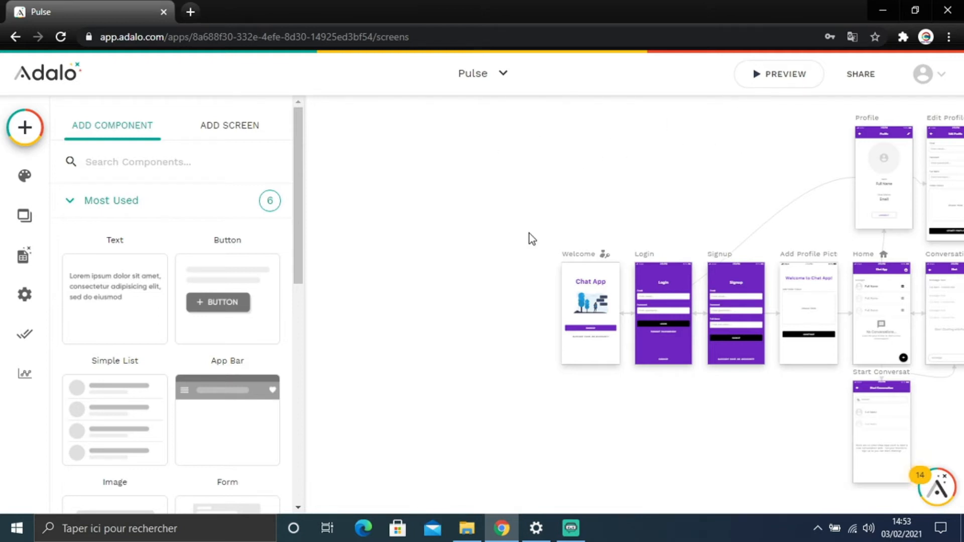
left_click(209, 135)
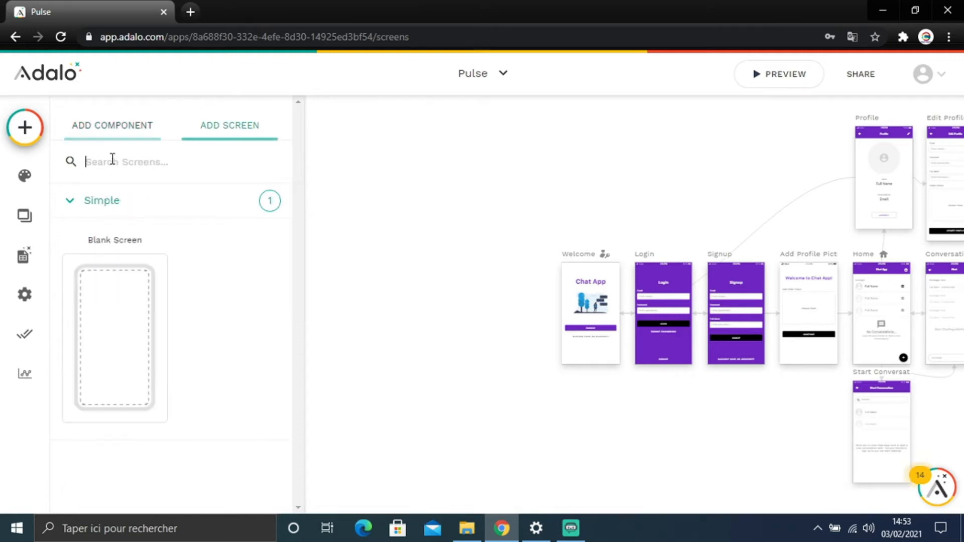
left_click(129, 300)
type("spla")
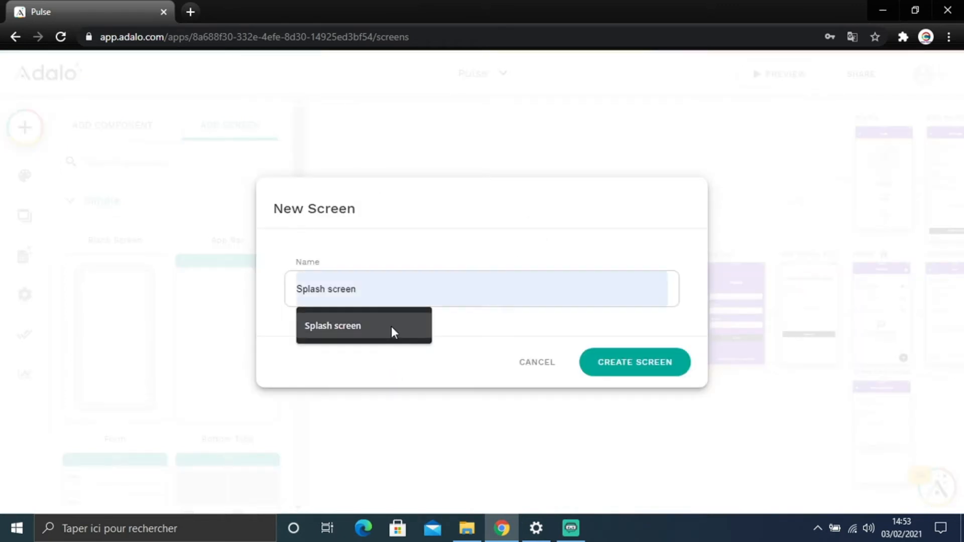
left_click(394, 328)
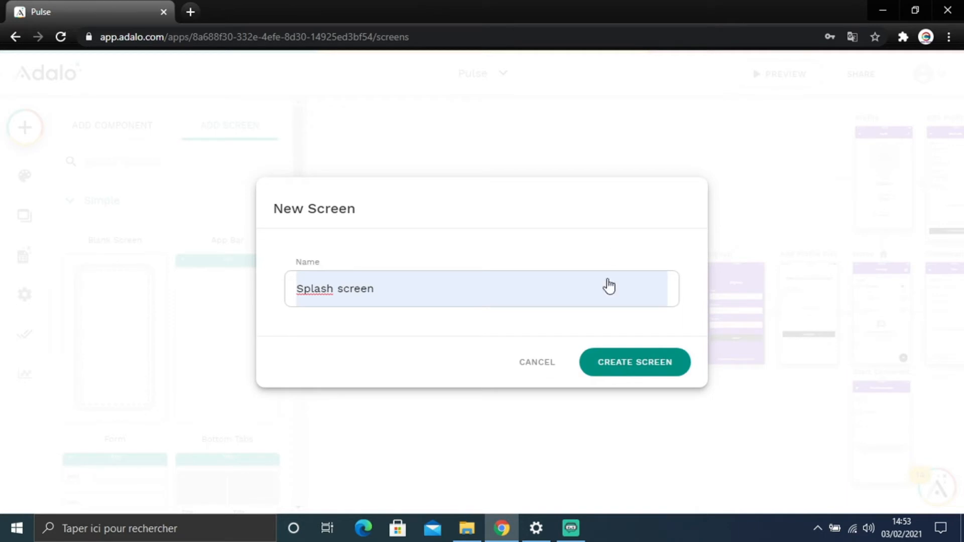
key("Return")
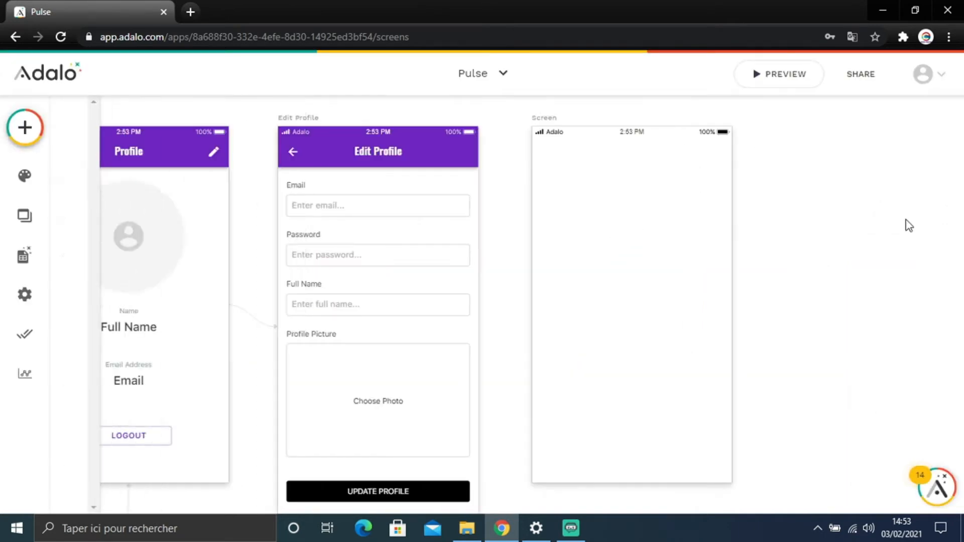
Step: Move the new blank screen in front of the Welcome screen at the start of the screen flow
scroll(906, 219, "down", 4)
left_click_drag(815, 189, 287, 250)
left_click(445, 223)
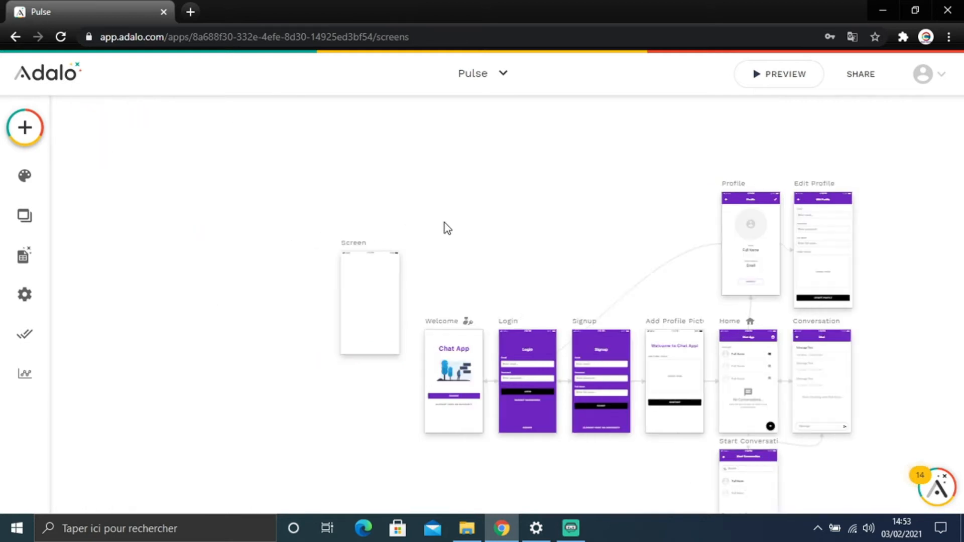
scroll(445, 223, "up", 3)
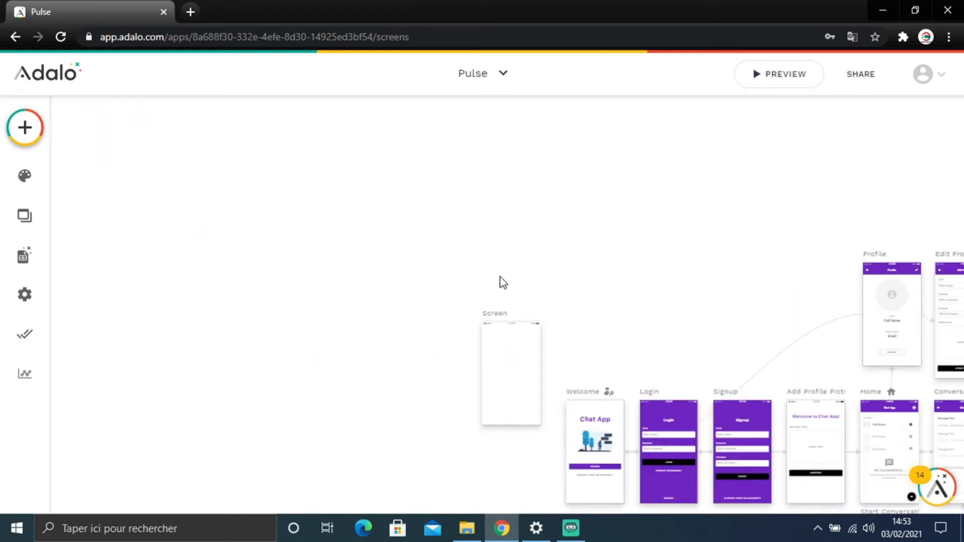
left_click_drag(493, 309, 493, 376)
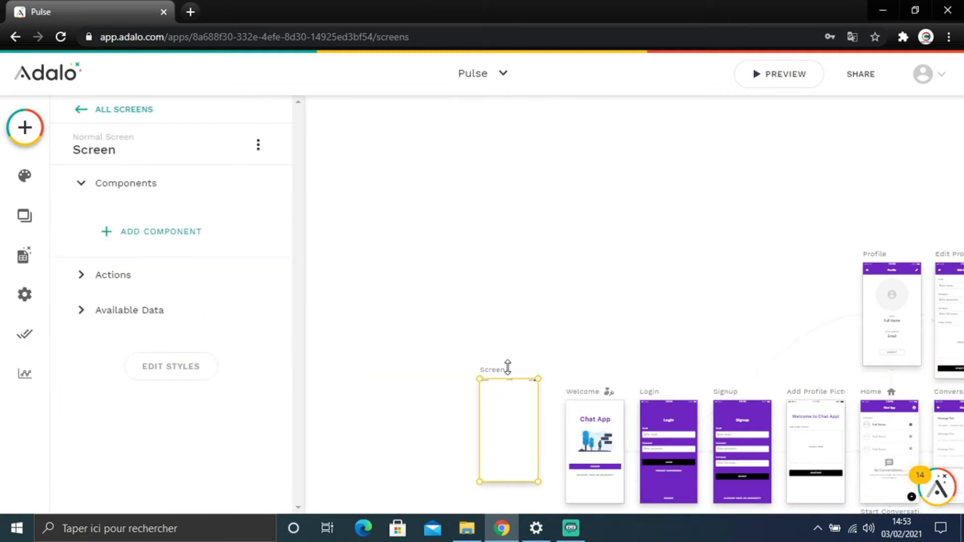
left_click(630, 301)
Step: Change the blank screen's navigation type to Welcome Screen so it opens first for users who are not logged in
scroll(630, 301, "down", 3)
scroll(631, 302, "up", 2)
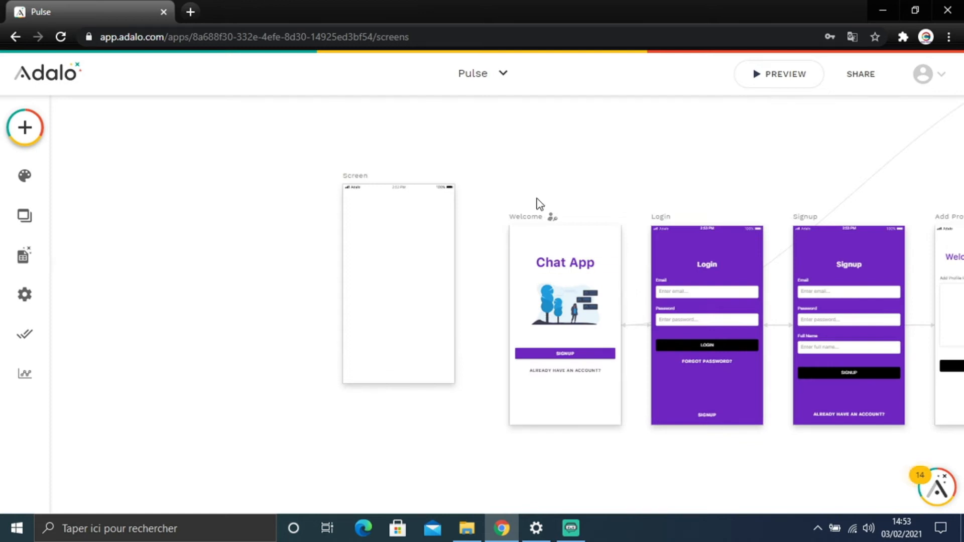
left_click(531, 221)
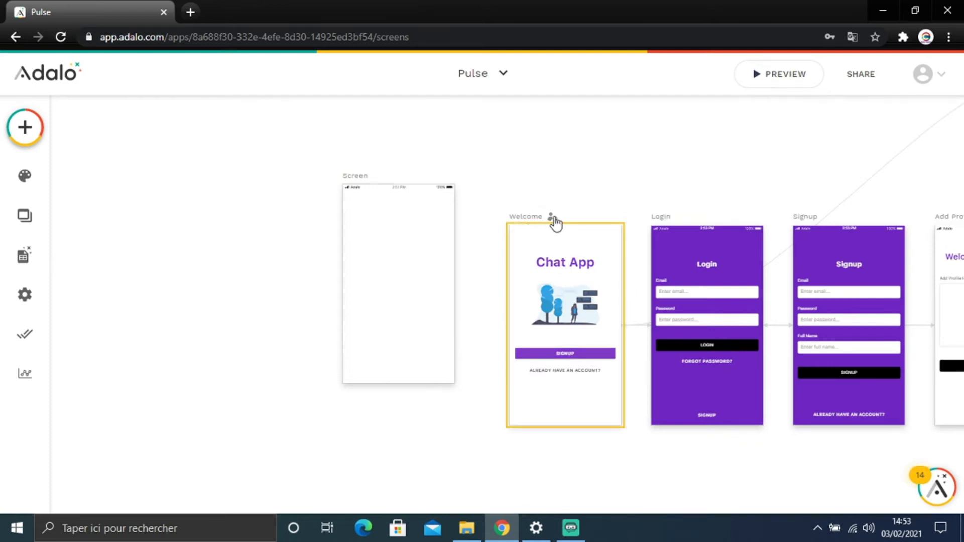
left_click(555, 222)
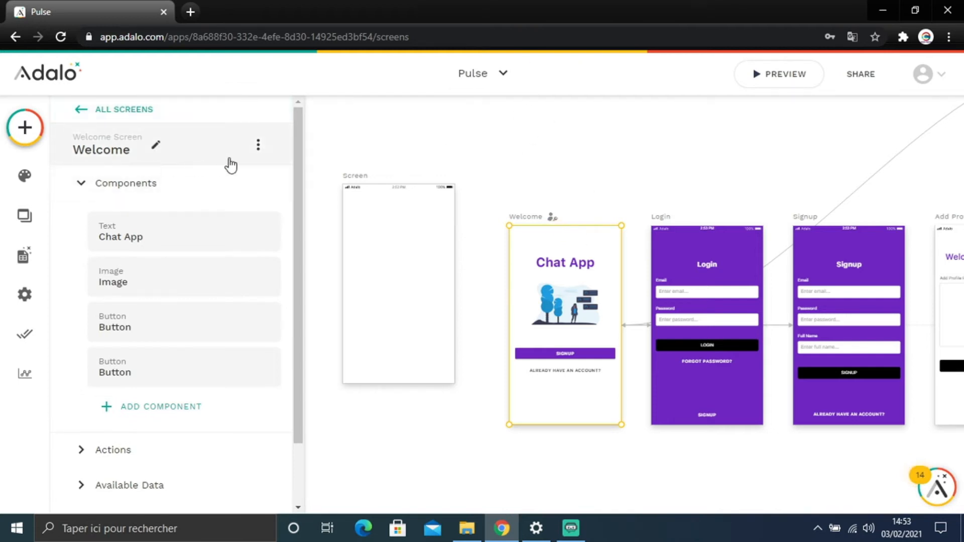
left_click(374, 177)
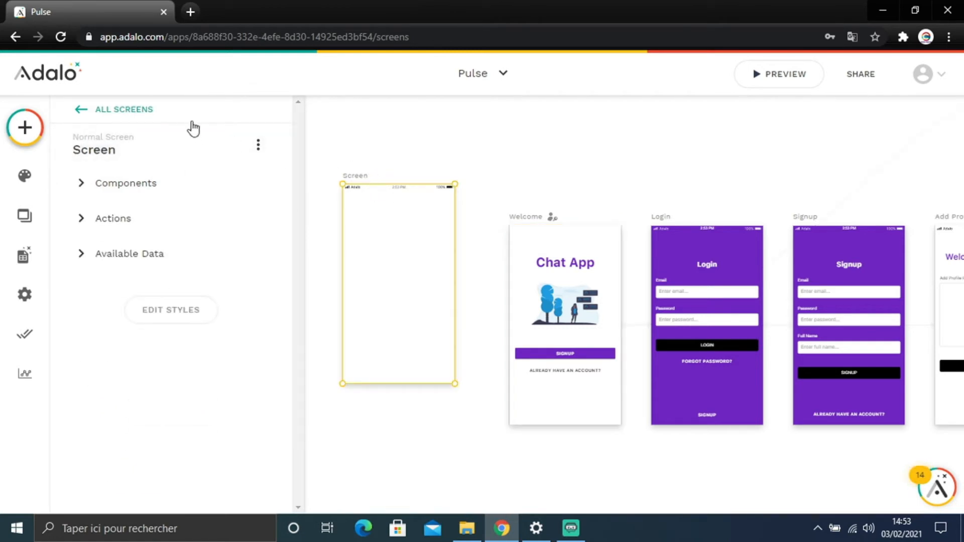
left_click(146, 145)
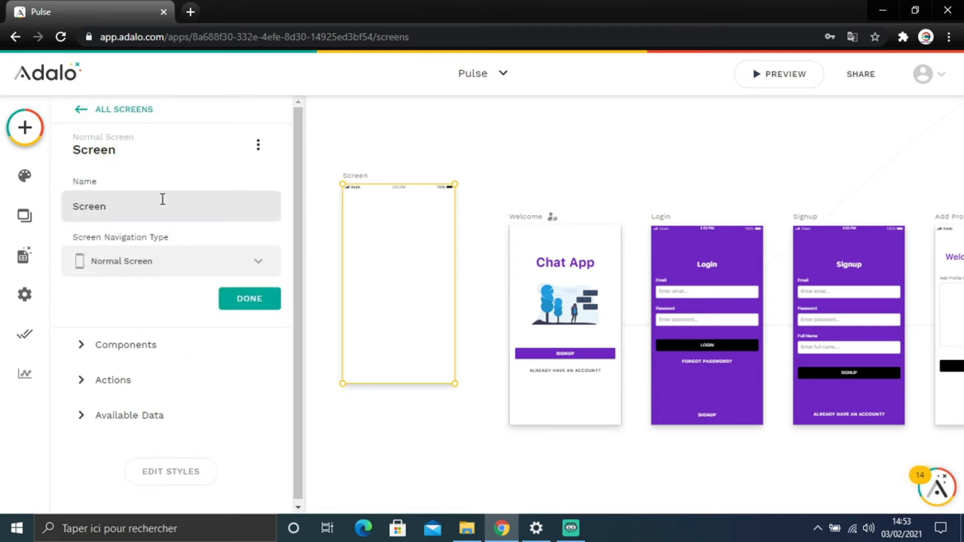
left_click(255, 274)
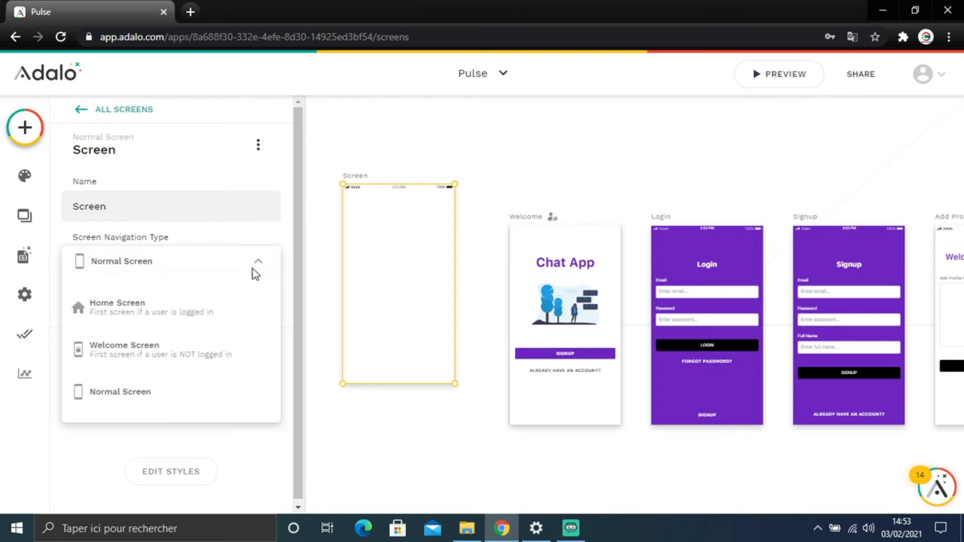
left_click(137, 356)
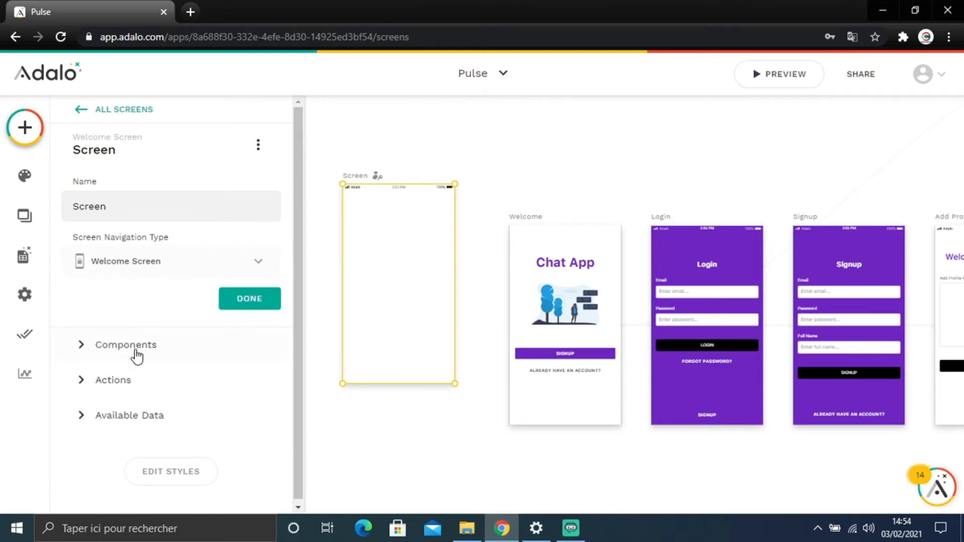
left_click(267, 307)
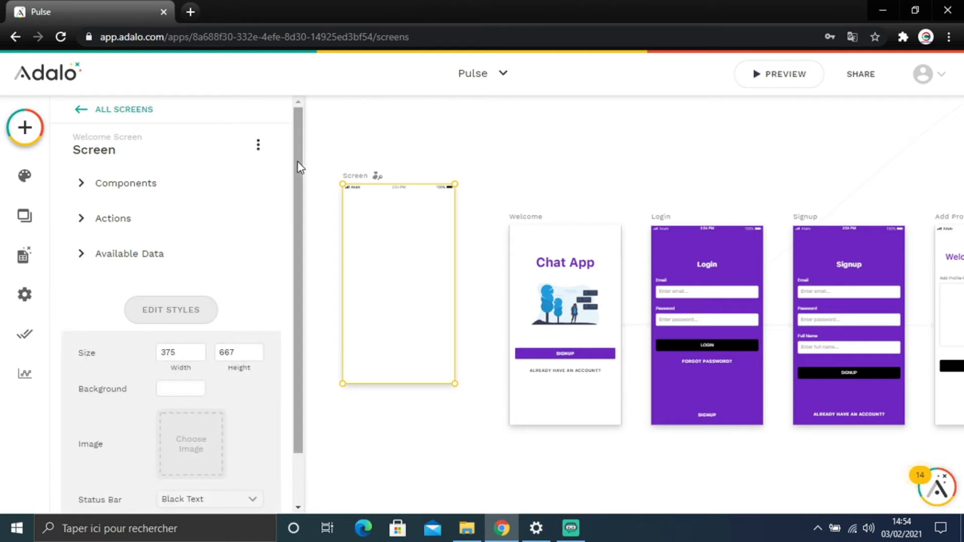
Step: Try the purple 6E26C0 background on the blank screen and set it back to white
scroll(297, 267, "down", 2)
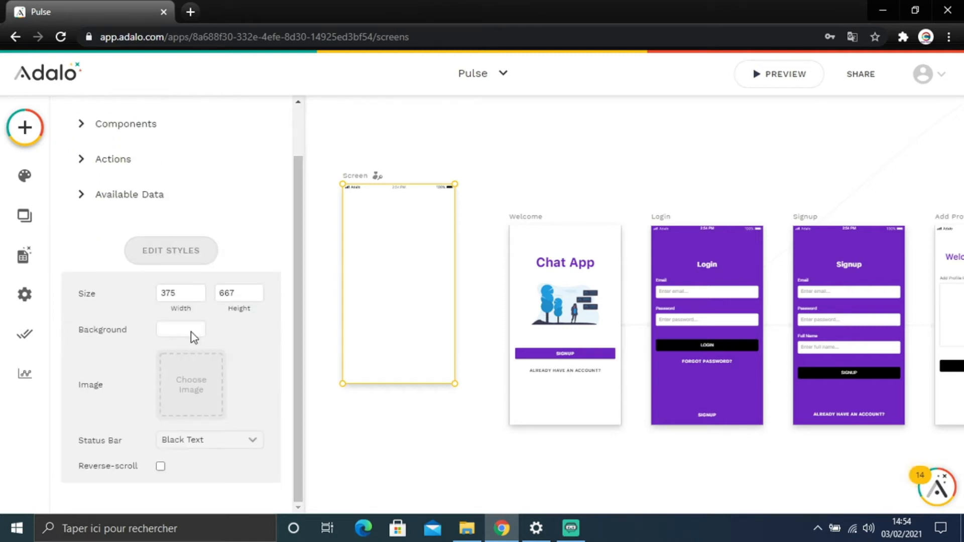
left_click(192, 338)
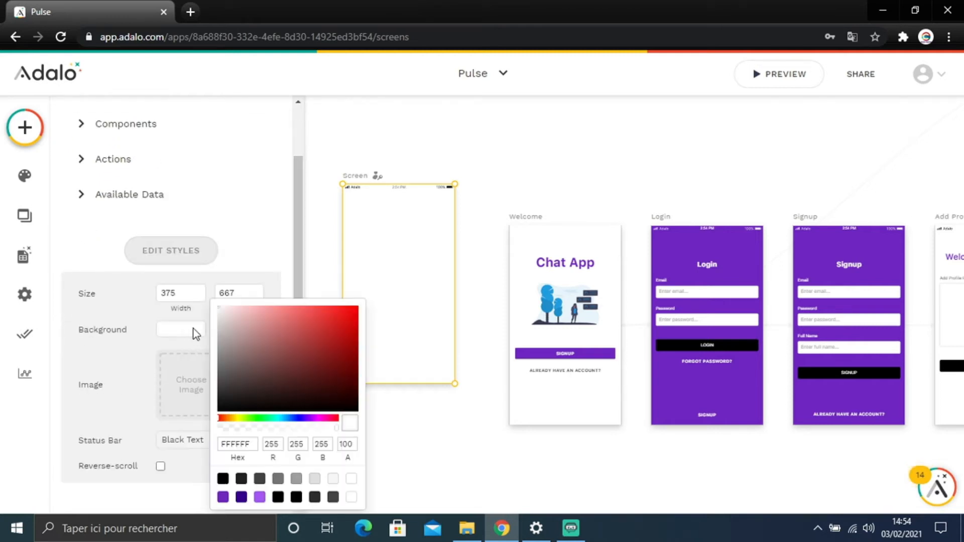
left_click(223, 498)
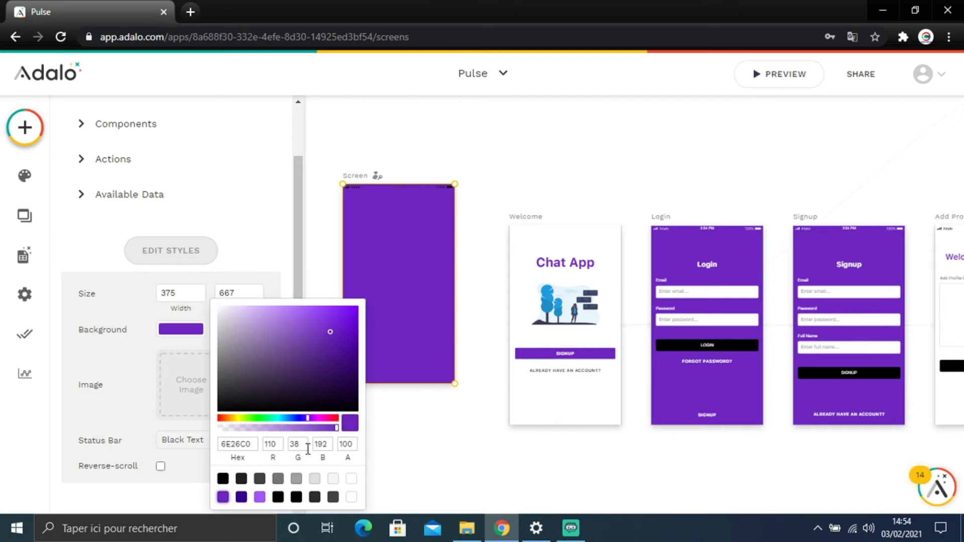
left_click(351, 480)
left_click(433, 469)
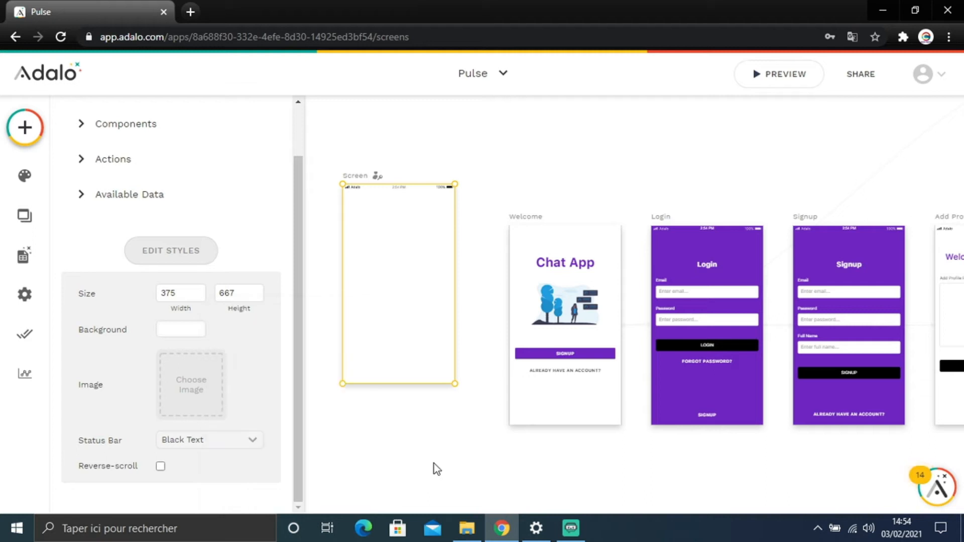
Step: Find the Image component and place it in the middle of the blank screen
left_click(28, 134)
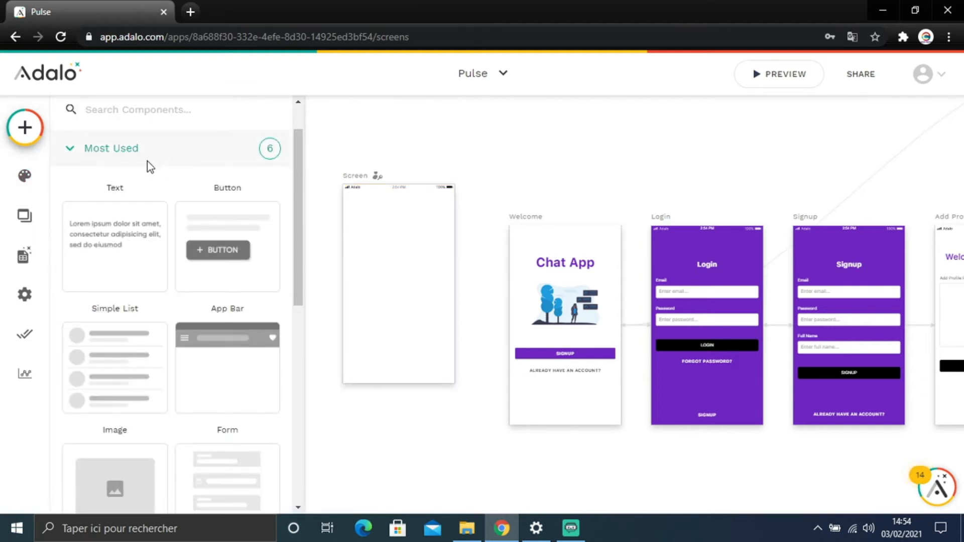
type("im")
left_click_drag(231, 236, 397, 270)
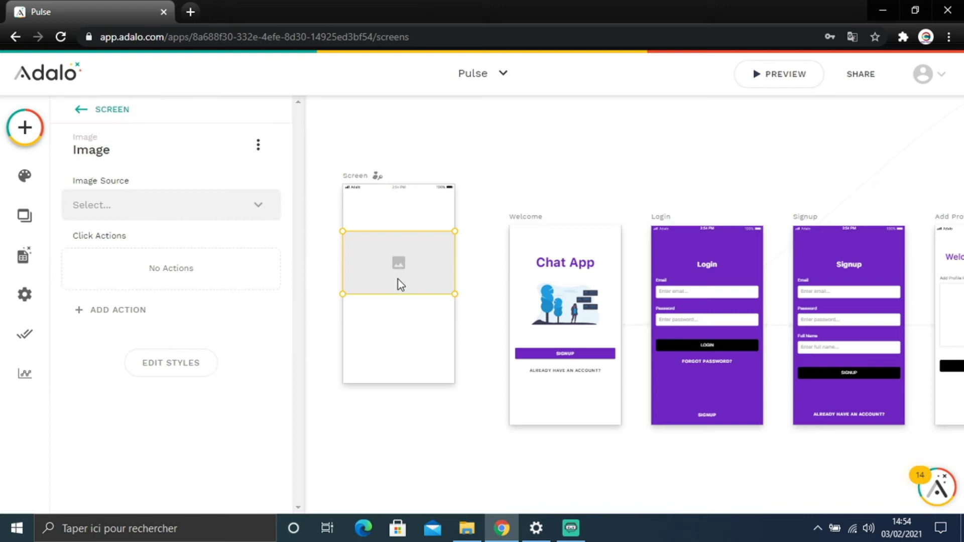
Step: Upload the PULSE logo from the Clipart folder as the source of the image component
left_click(251, 206)
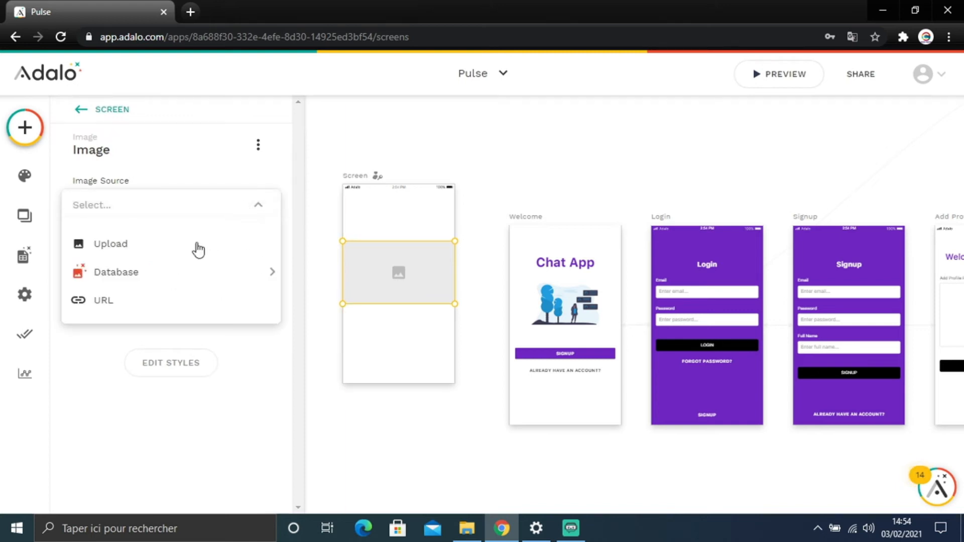
left_click(198, 249)
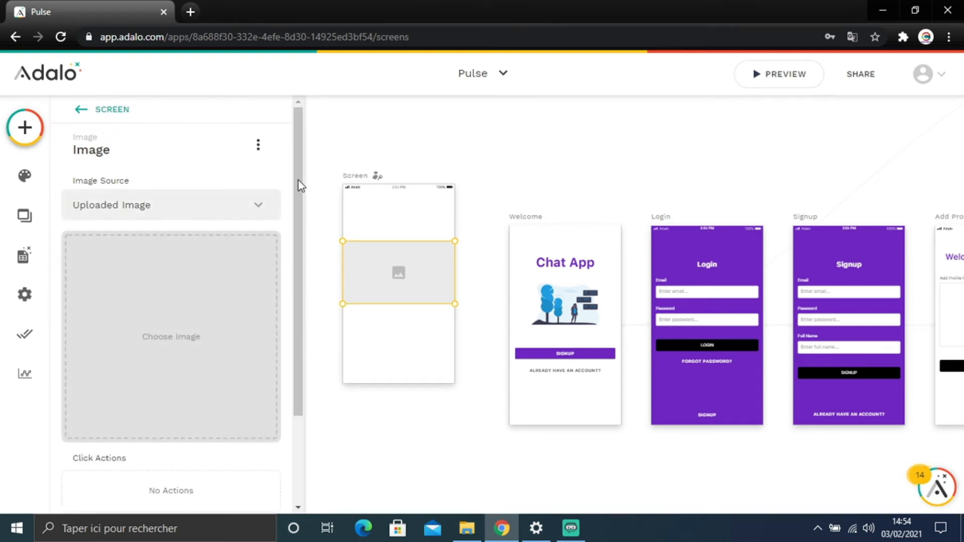
left_click(190, 352)
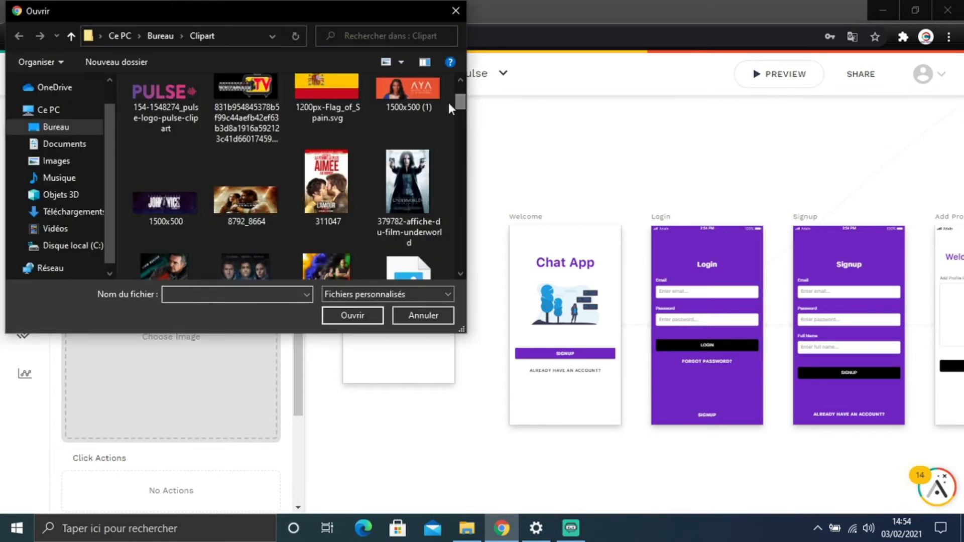
left_click(166, 100)
left_click(363, 314)
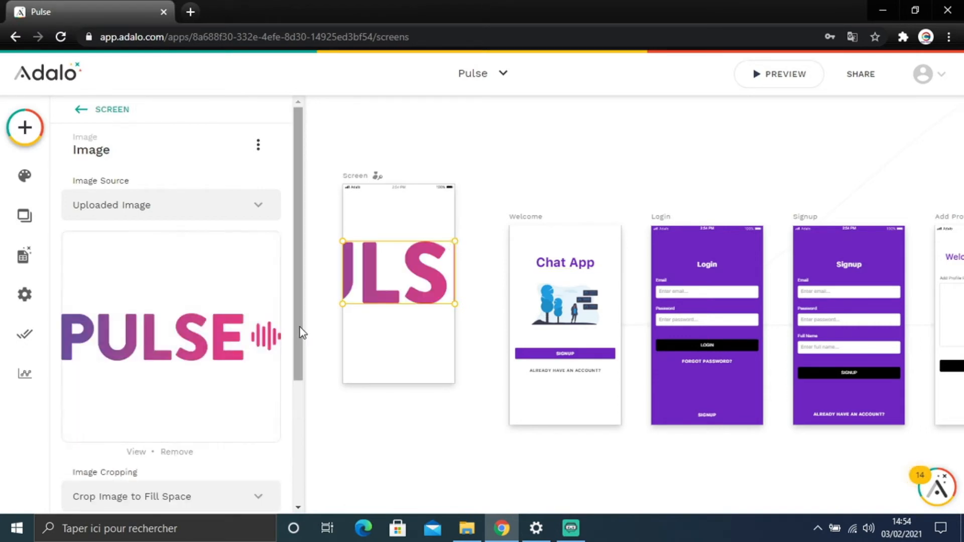
Step: Set the logo's image cropping to Show Full Image (Don't Crop)
scroll(290, 379, "down", 3)
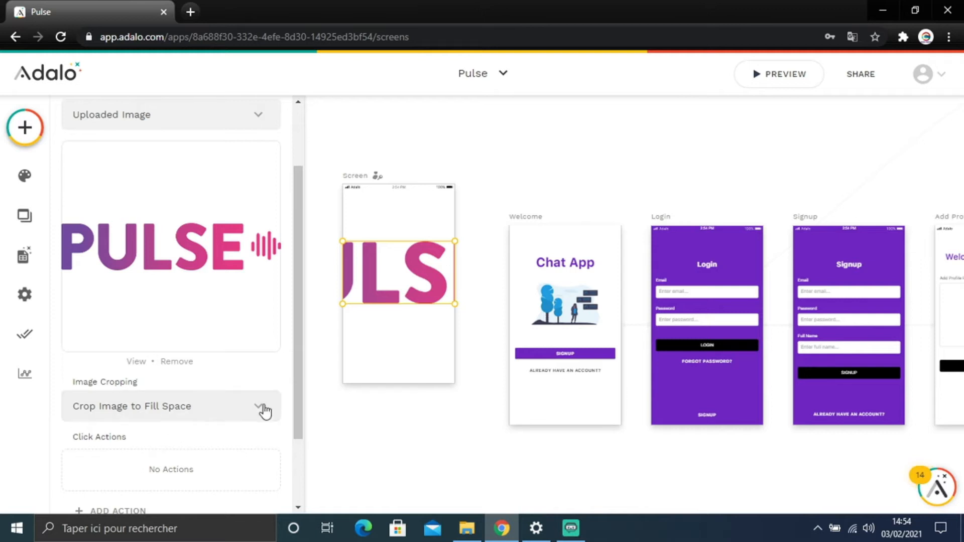
scroll(294, 396, "down", 2)
left_click(168, 335)
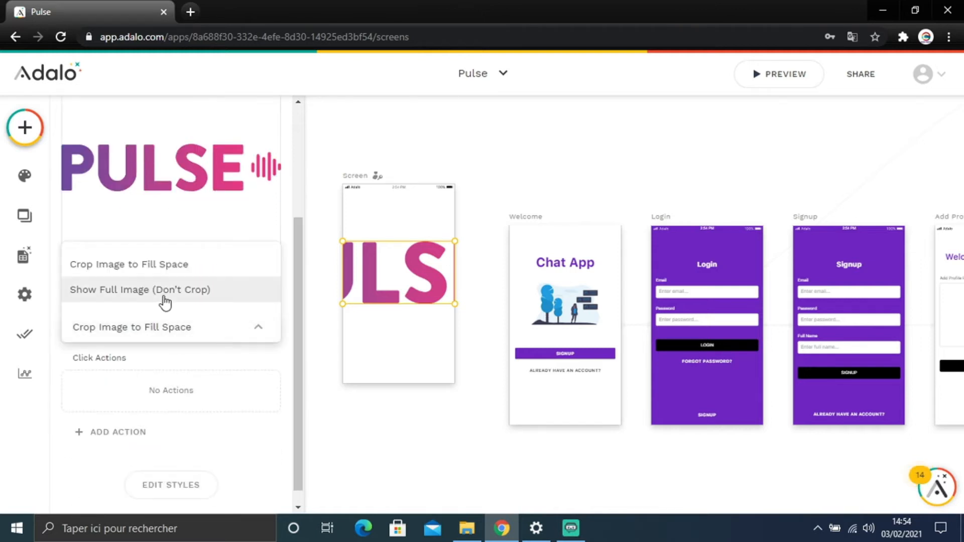
left_click(166, 290)
Step: Shrink the PULSE logo to a little under half the screen's width and center it on the screen
left_click_drag(453, 244, 430, 263)
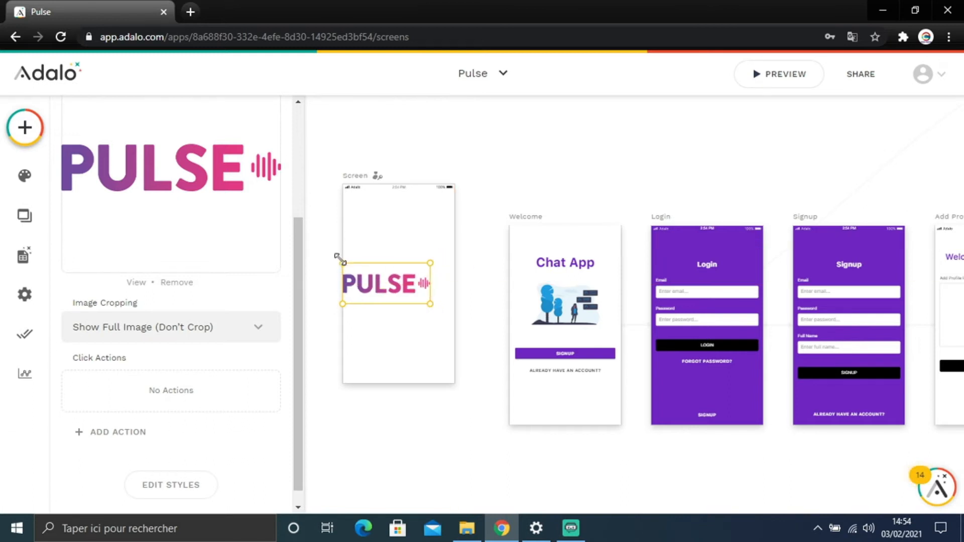
left_click_drag(342, 260, 393, 280)
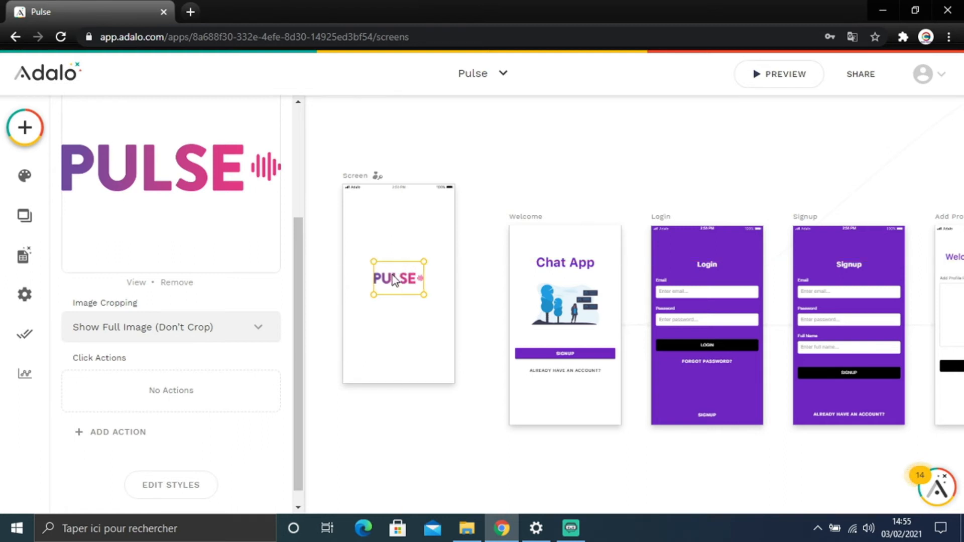
left_click(551, 200)
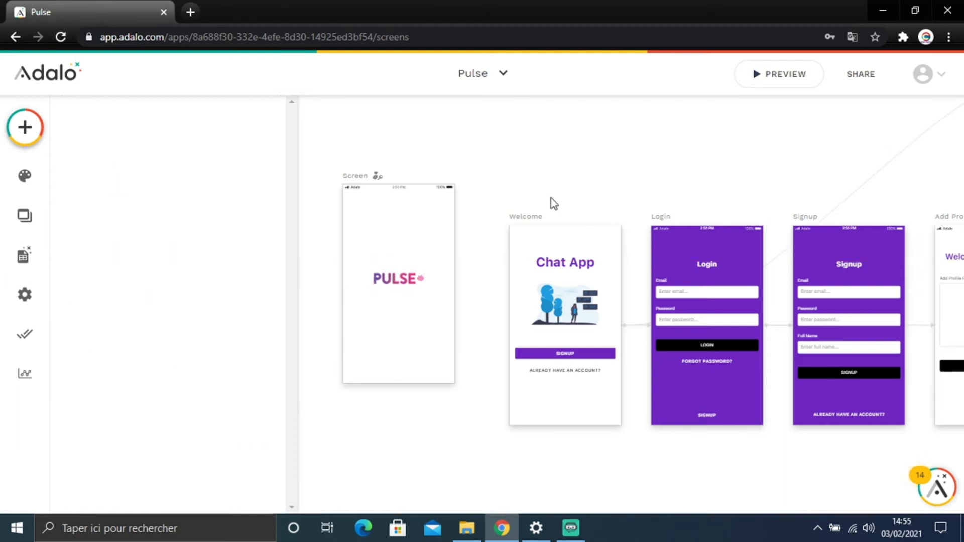
Step: Preview the app to check the splash screen with the logo
left_click(395, 291)
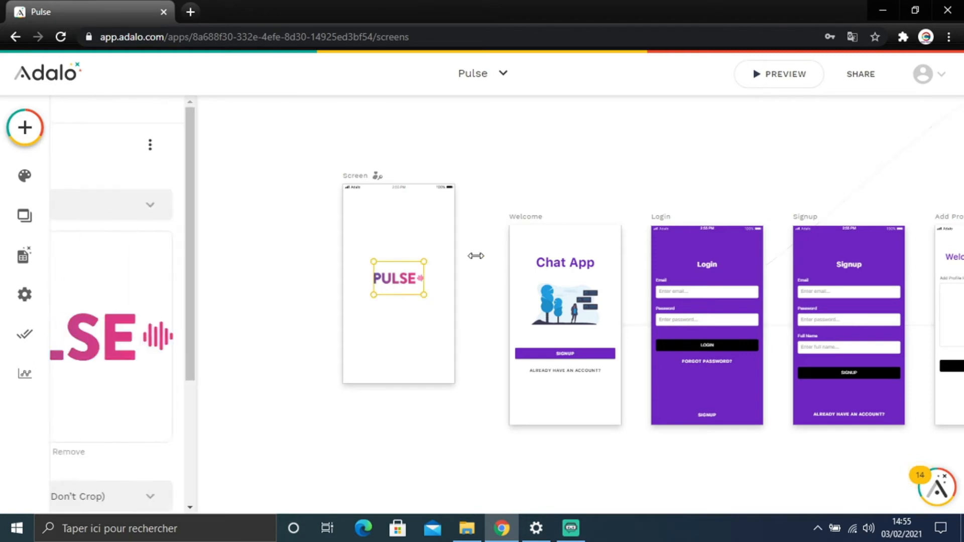
left_click(802, 82)
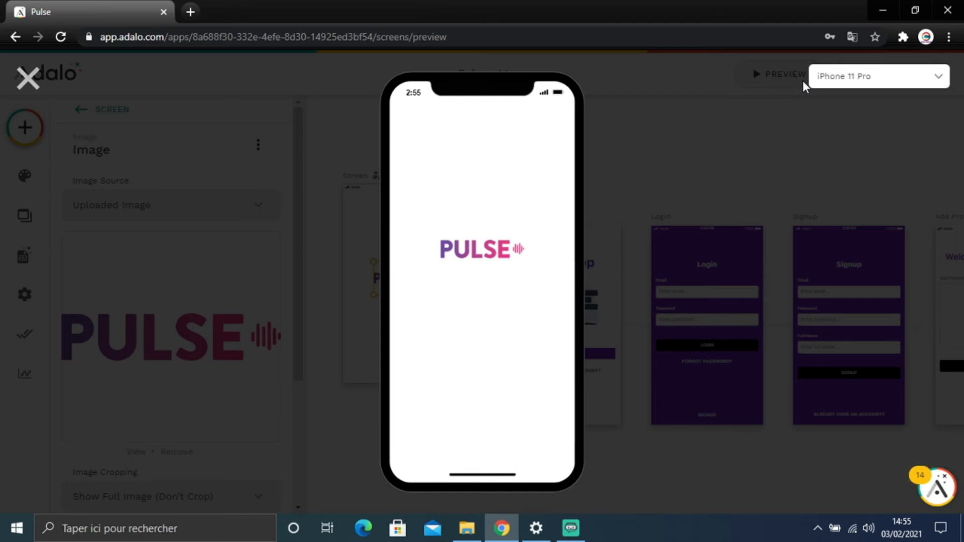
Step: Close the preview and add the installed Countdown component to the splash screen, just below the PULSE logo
left_click(627, 161)
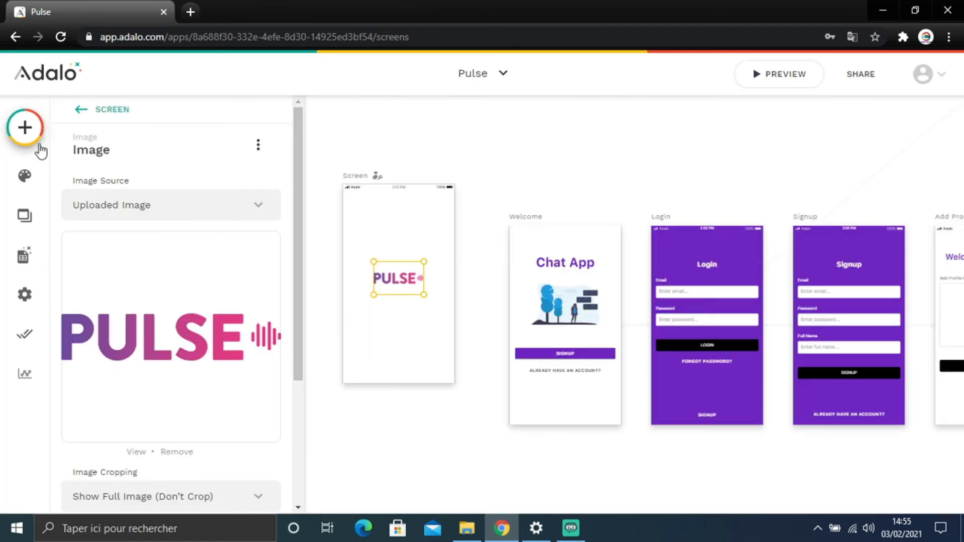
left_click(25, 128)
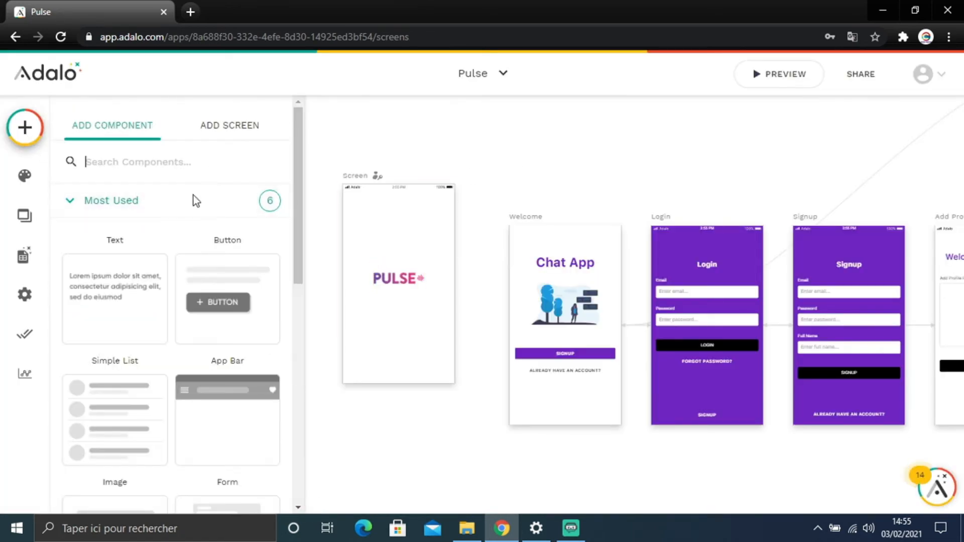
left_click(181, 206)
left_click_drag(296, 185, 300, 448)
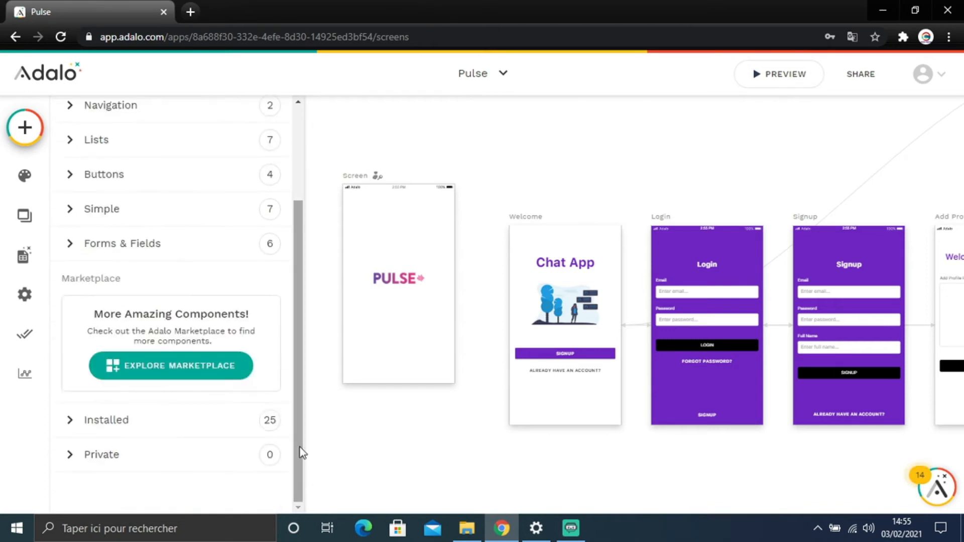
left_click(239, 420)
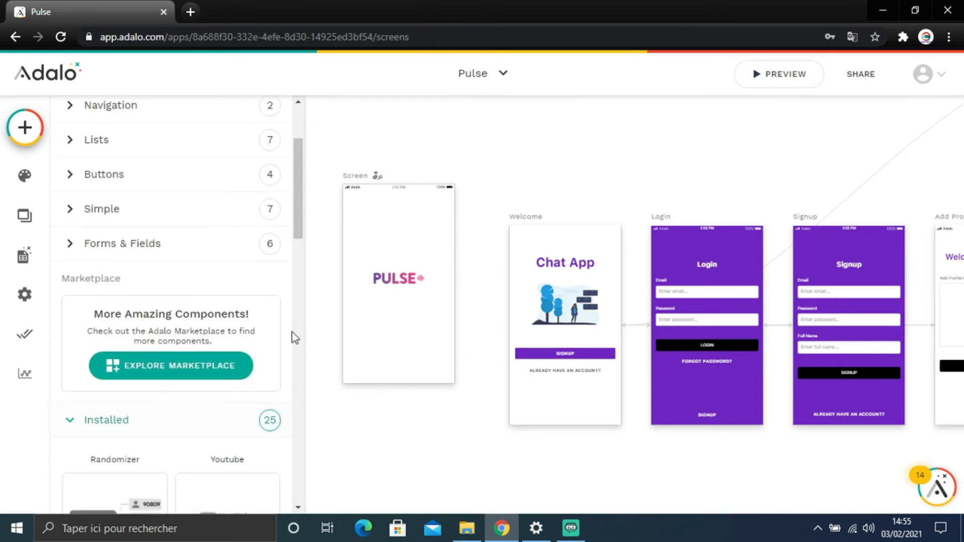
scroll(294, 319, "down", 6)
left_click_drag(297, 254, 299, 406)
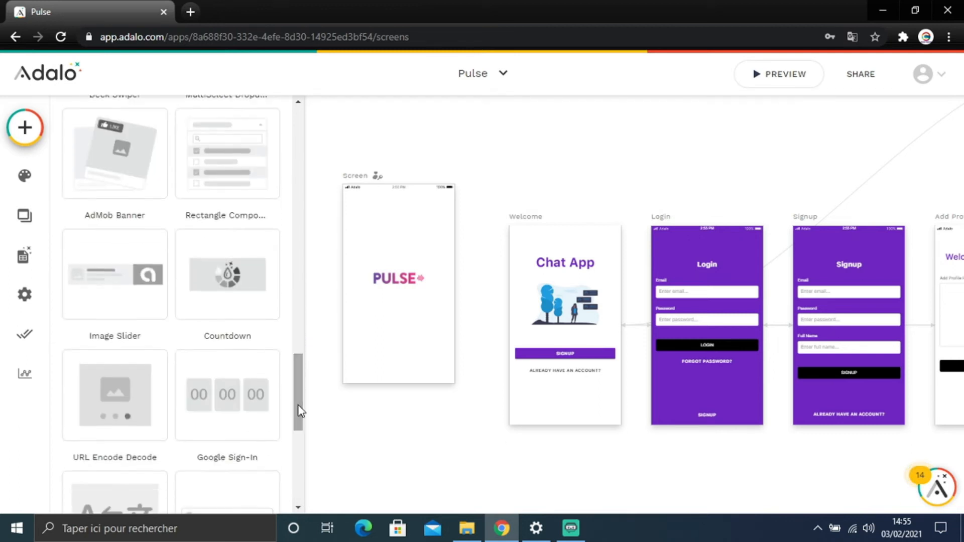
left_click_drag(229, 398, 397, 328)
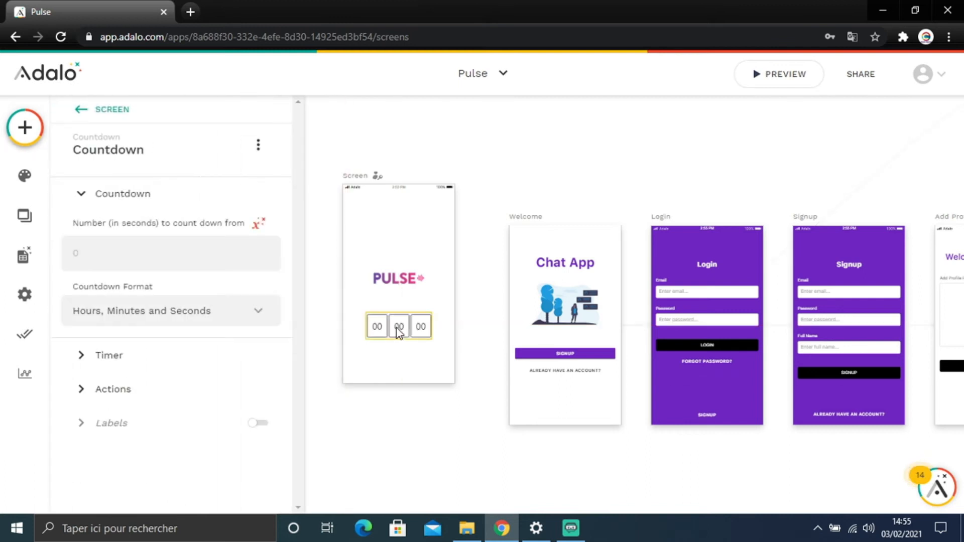
Step: Set the countdown's format to Only seconds and make it count down from 3 seconds
left_click(560, 153)
scroll(560, 153, "up", 5)
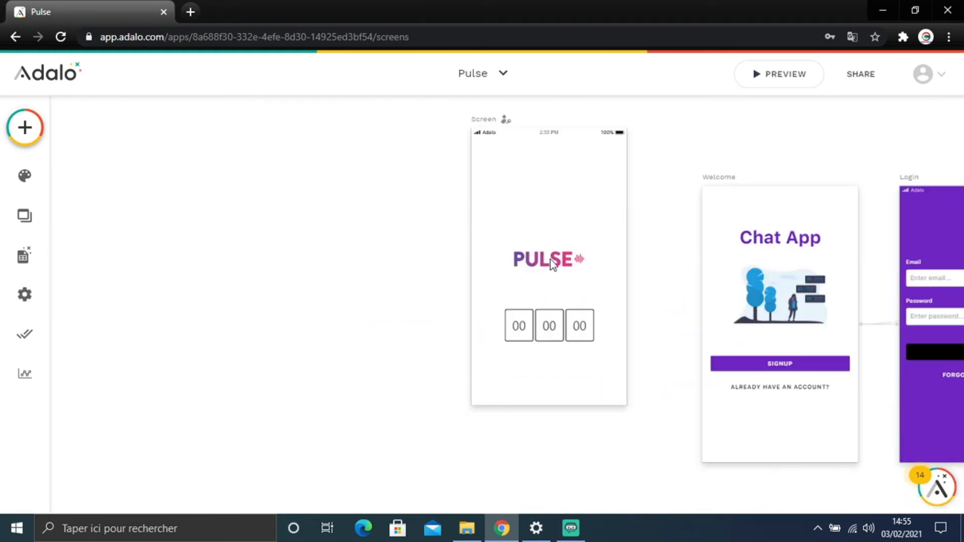
left_click(549, 327)
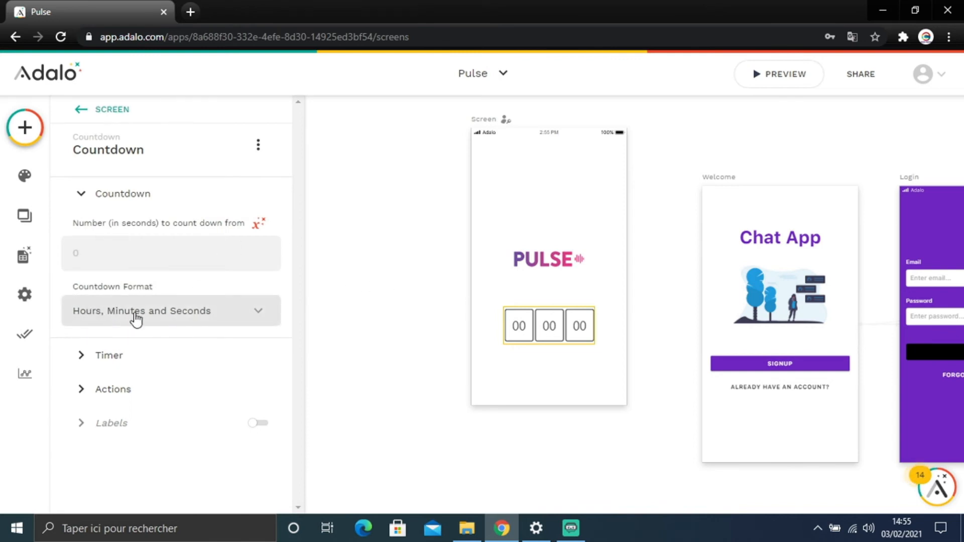
left_click(213, 320)
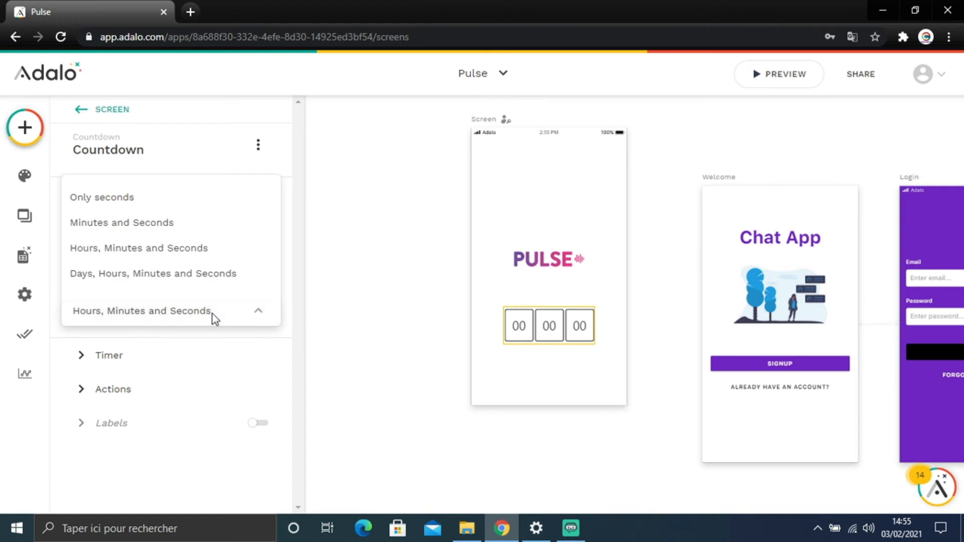
left_click(161, 212)
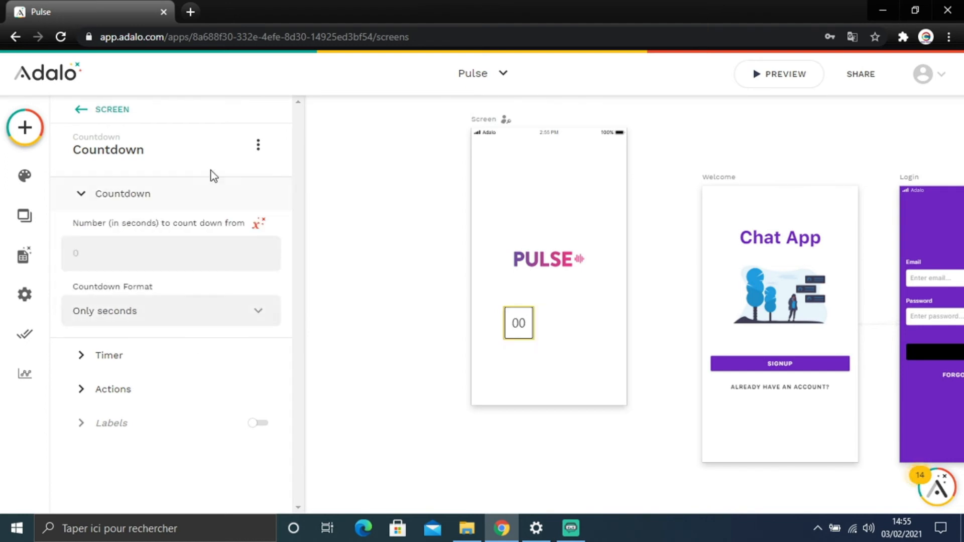
type("3")
Step: Add a countdown finished action that links to the Signup screen with the Push transition
left_click(122, 397)
left_click_drag(298, 271, 304, 415)
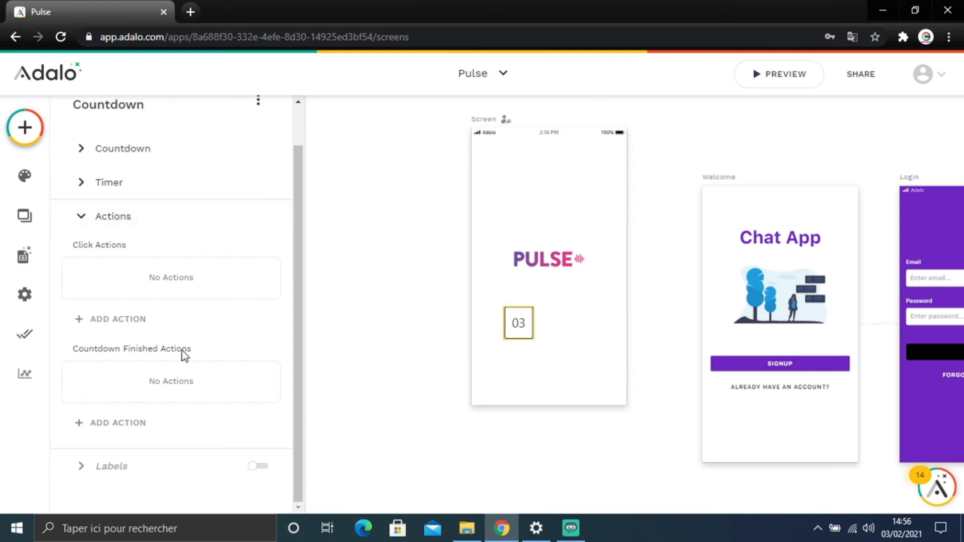
left_click(114, 426)
mouse_move(110, 179)
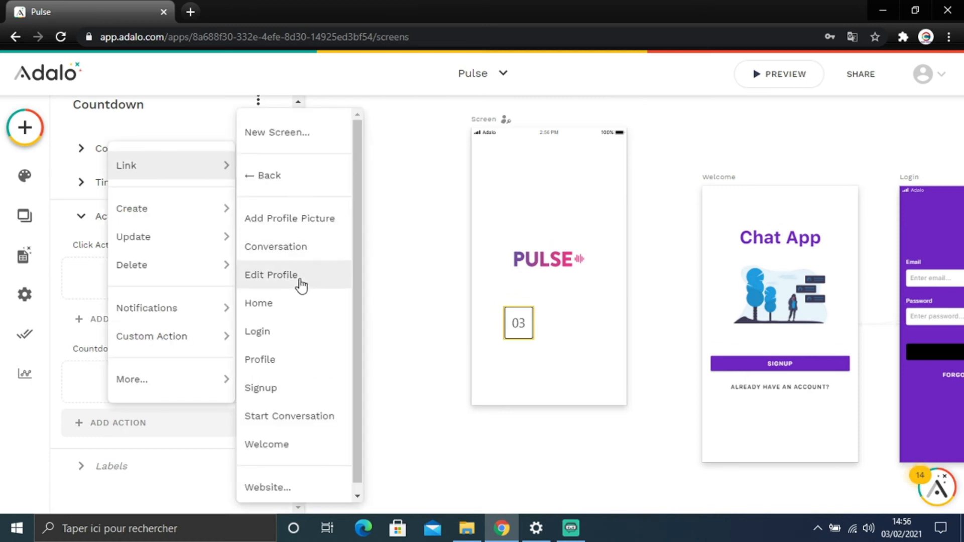
left_click(286, 391)
left_click_drag(295, 302, 302, 415)
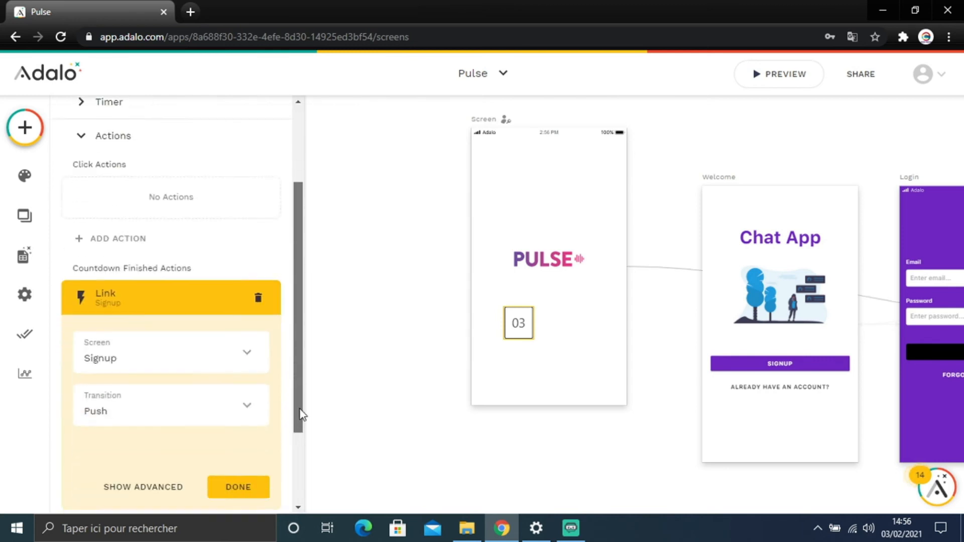
scroll(302, 415, "down", 2)
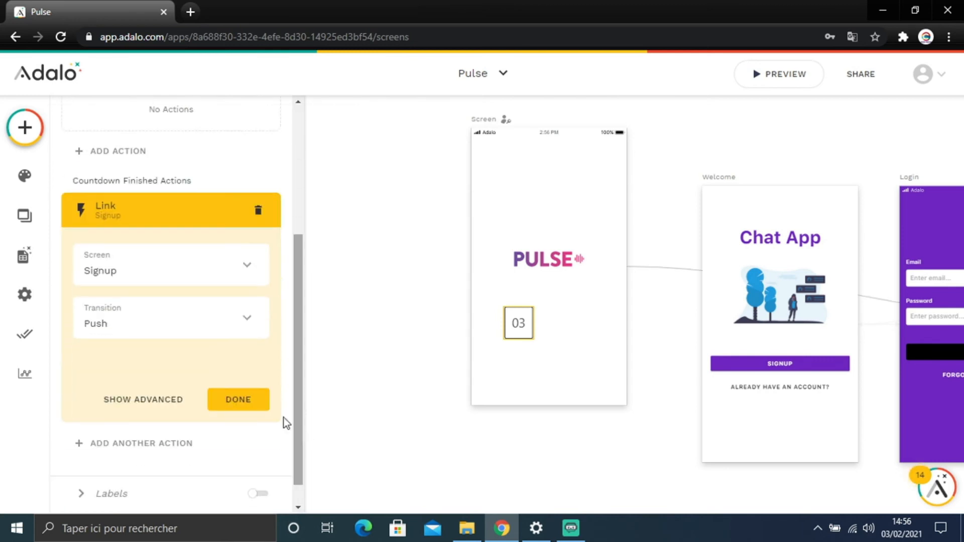
left_click(247, 400)
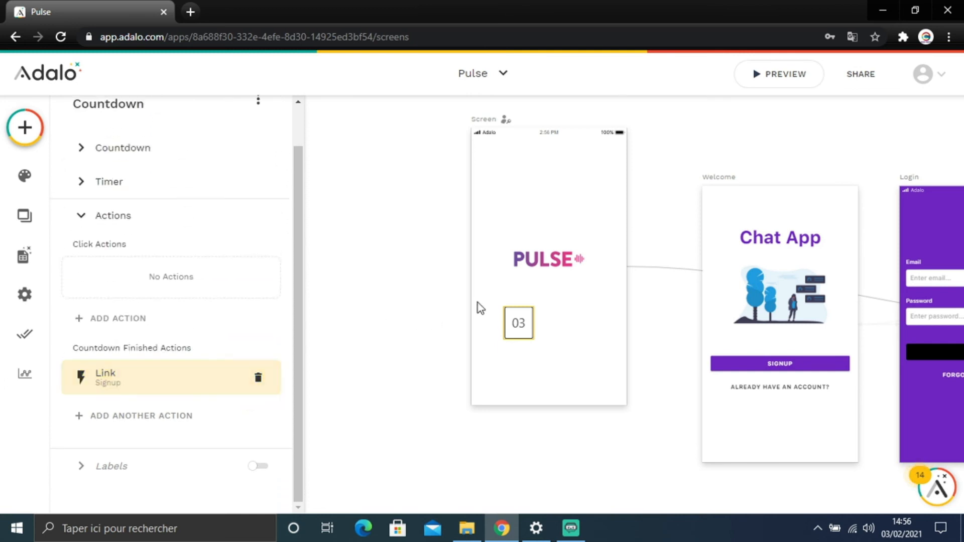
Step: Center the countdown box under the PULSE logo and preview the app to check the timed link
left_click_drag(522, 315, 545, 319)
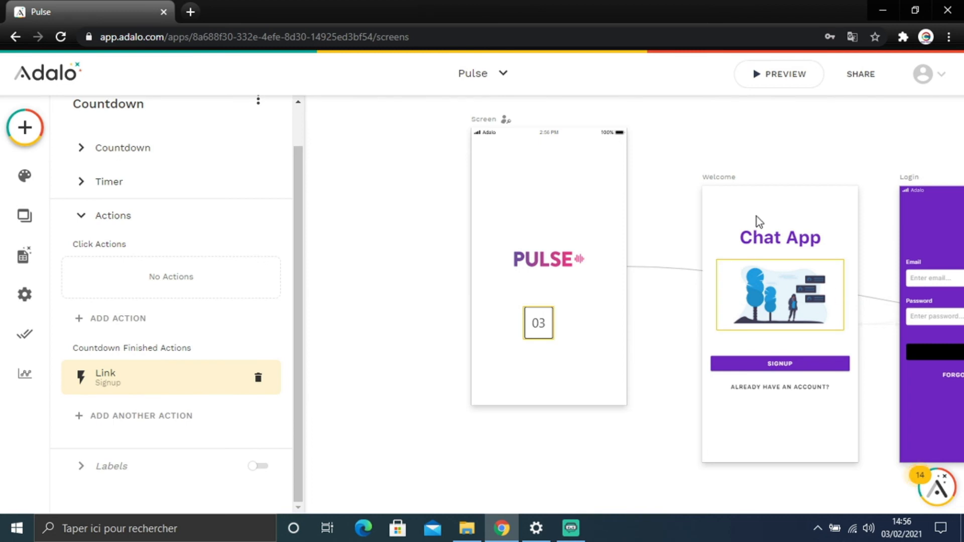
left_click(799, 79)
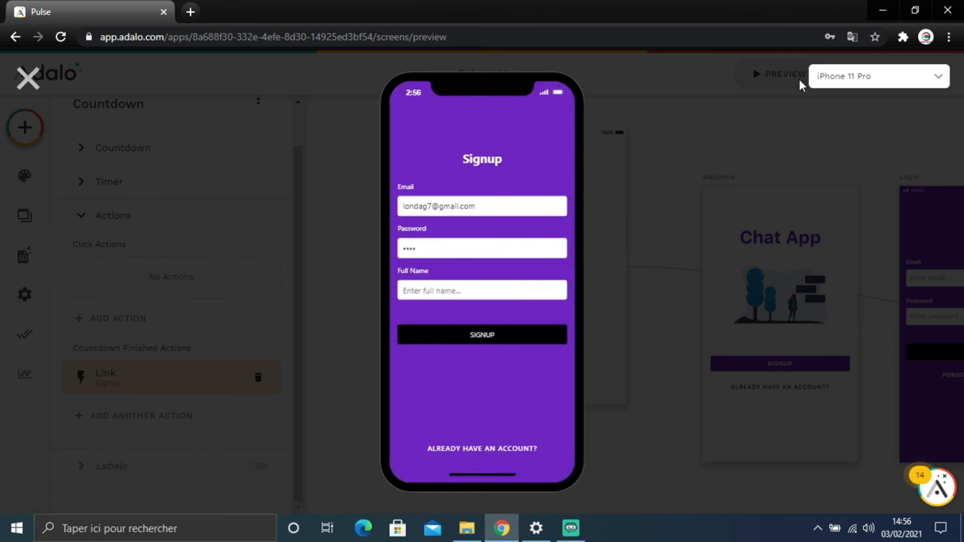
left_click(767, 107)
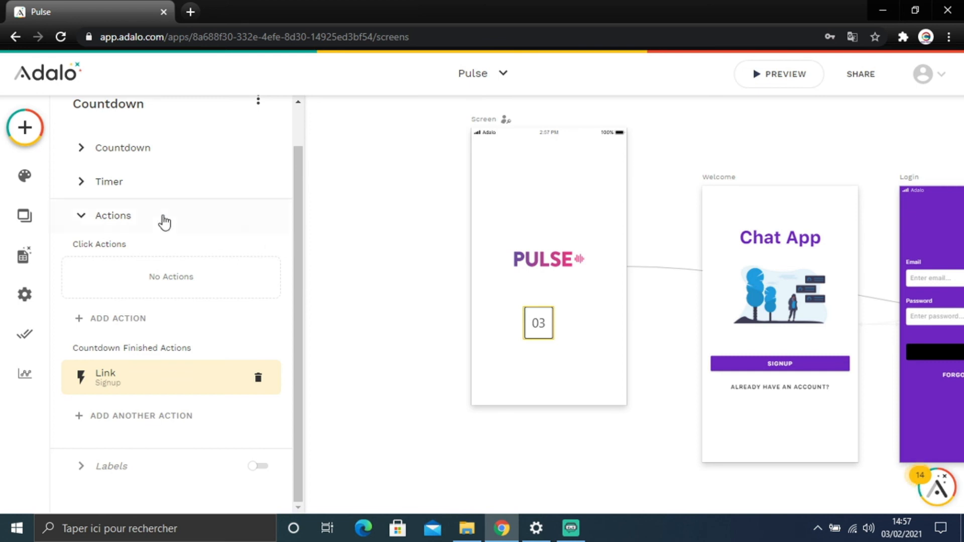
Step: Set the countdown timer's border color and font color to white (FFFFFF) to hide it against the background
left_click(119, 191)
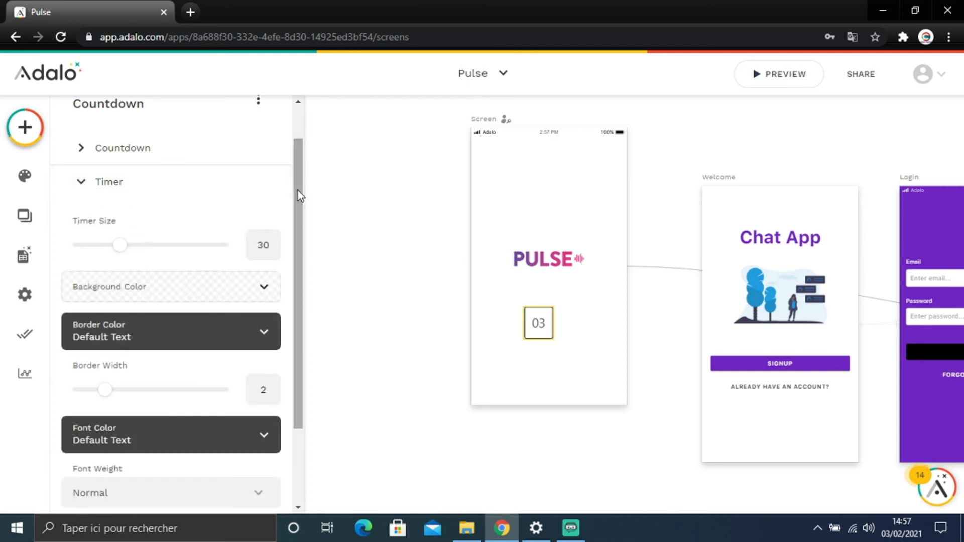
left_click_drag(298, 191, 301, 252)
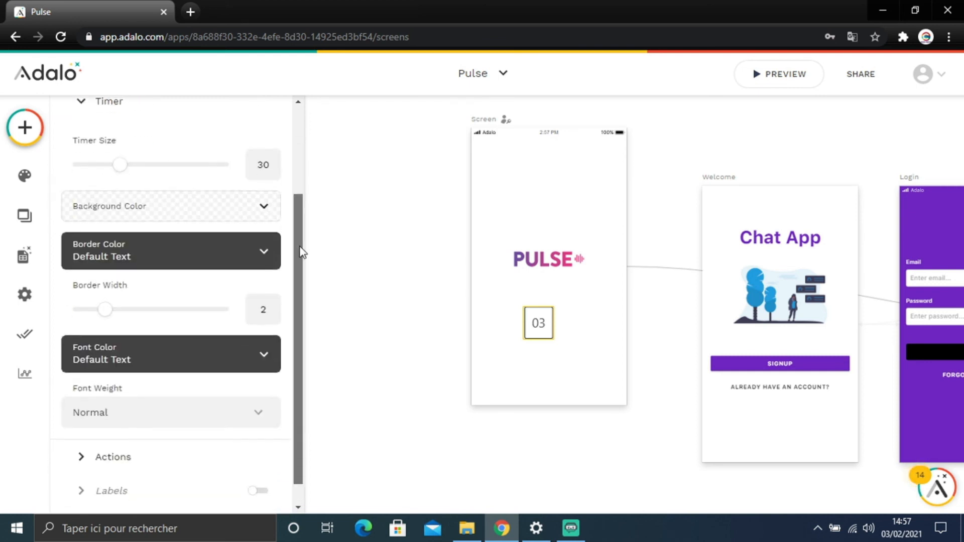
left_click(265, 250)
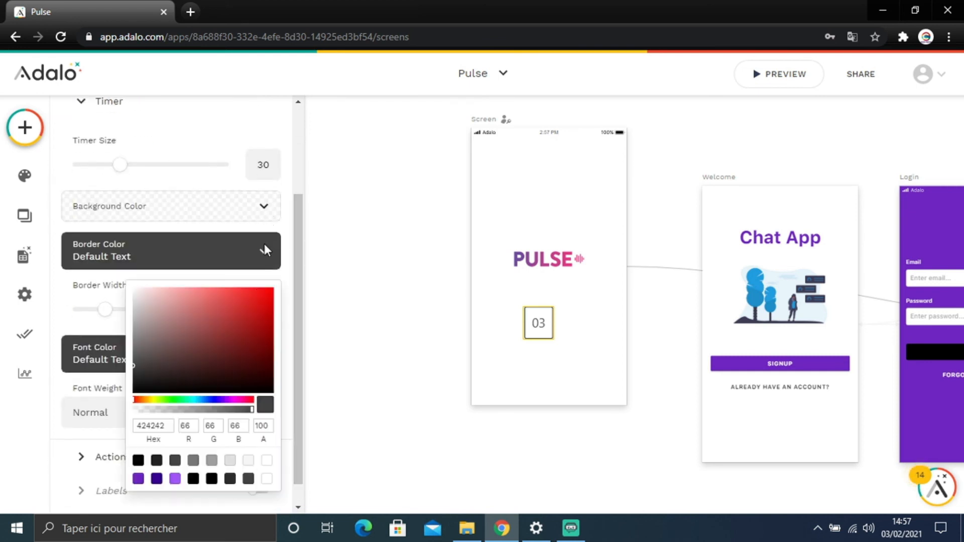
left_click(267, 460)
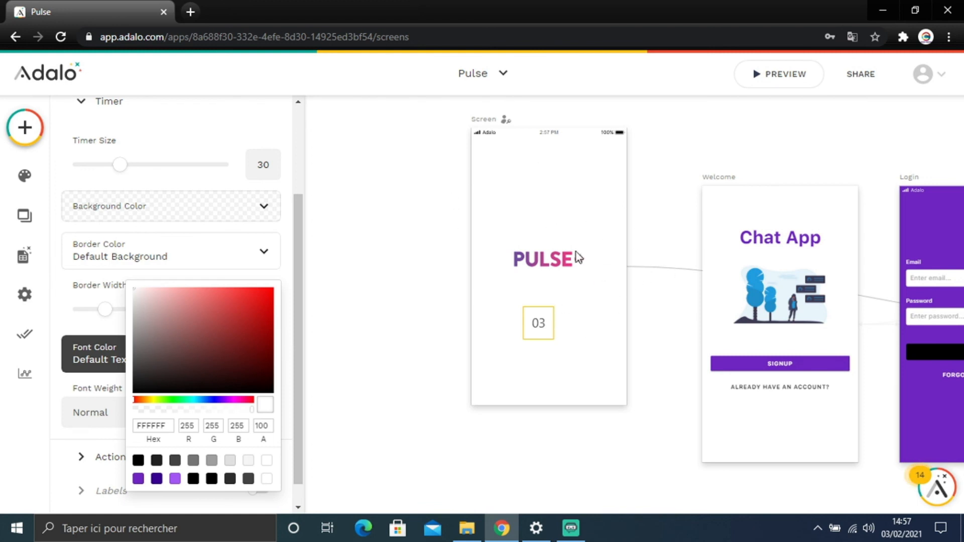
left_click(285, 292)
left_click(264, 356)
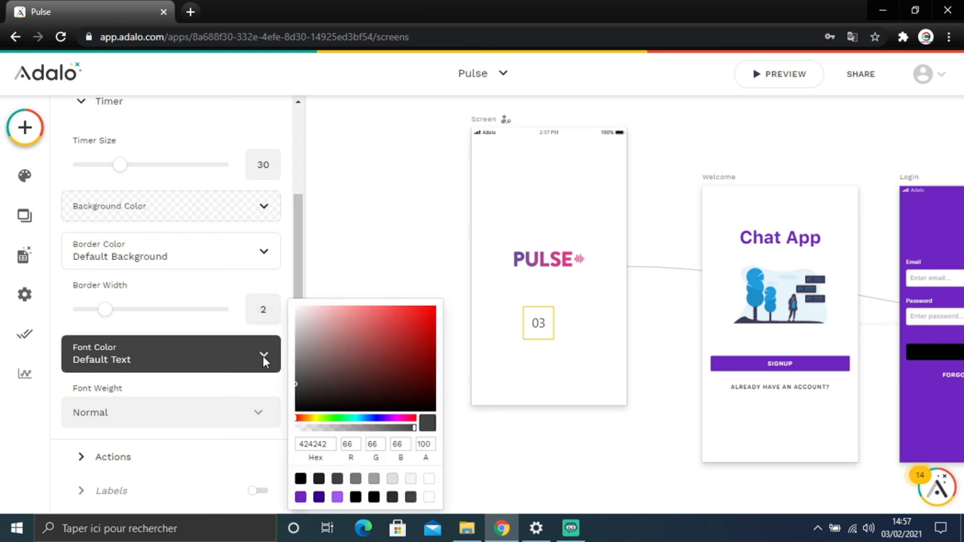
left_click(426, 480)
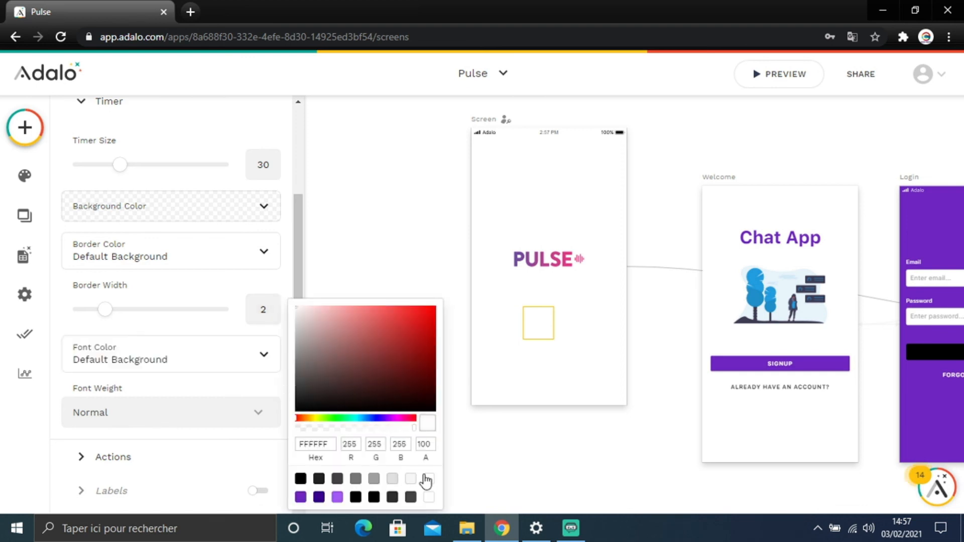
left_click(601, 329)
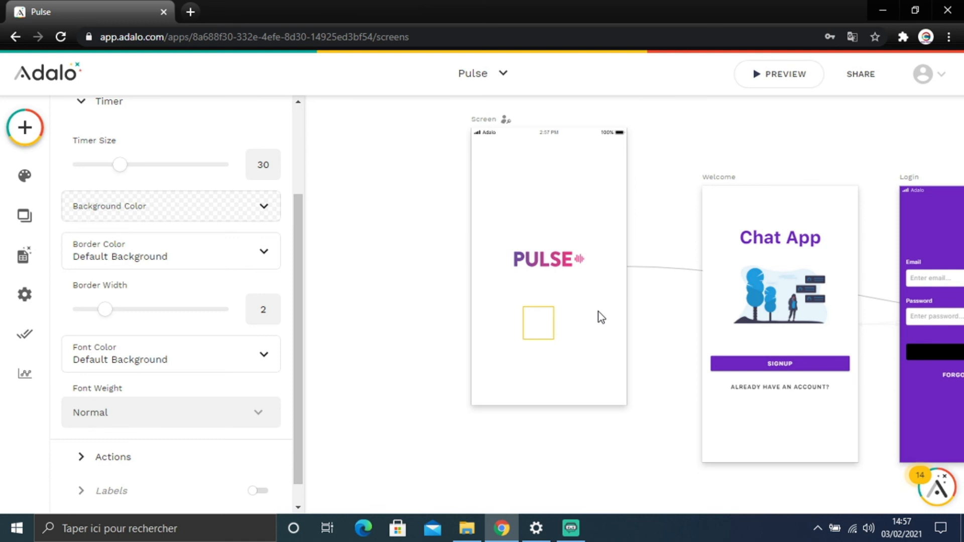
left_click(598, 312)
Step: Preview the app again to check the splash screen with the hidden countdown and its link to Signup
left_click_drag(572, 280, 573, 255)
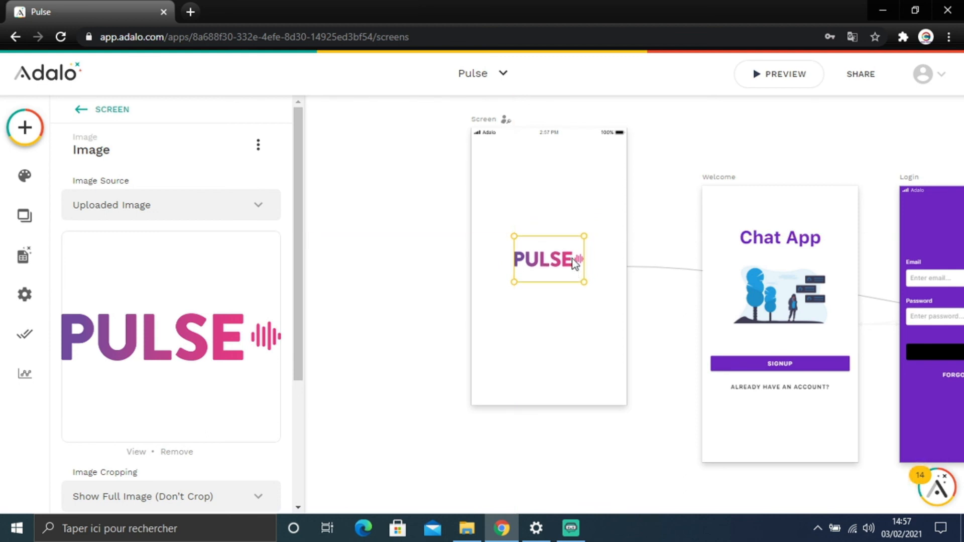
left_click(695, 187)
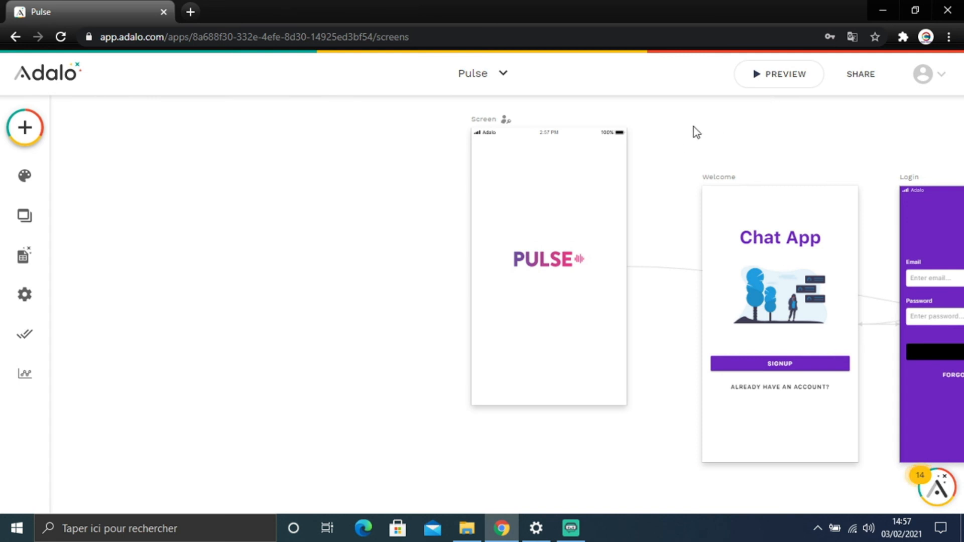
left_click(787, 75)
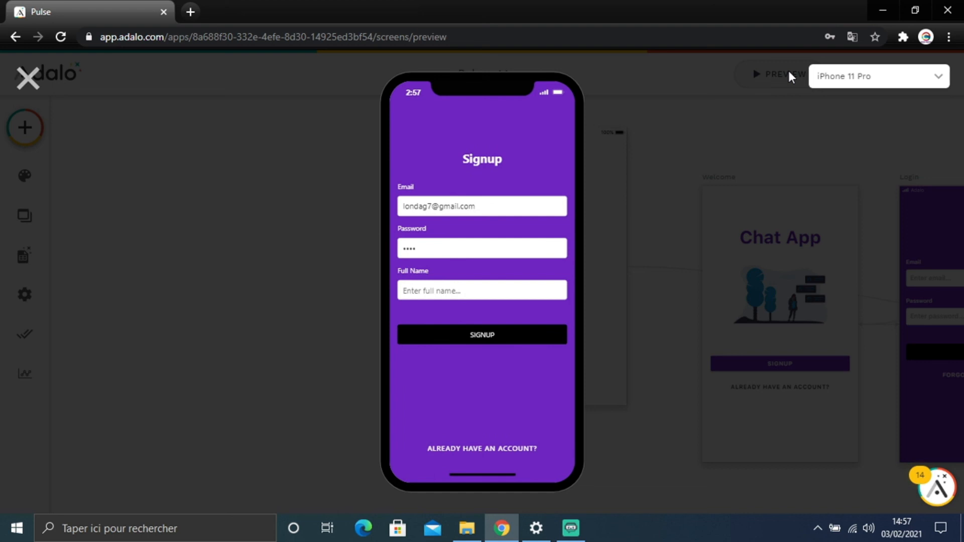
left_click(639, 126)
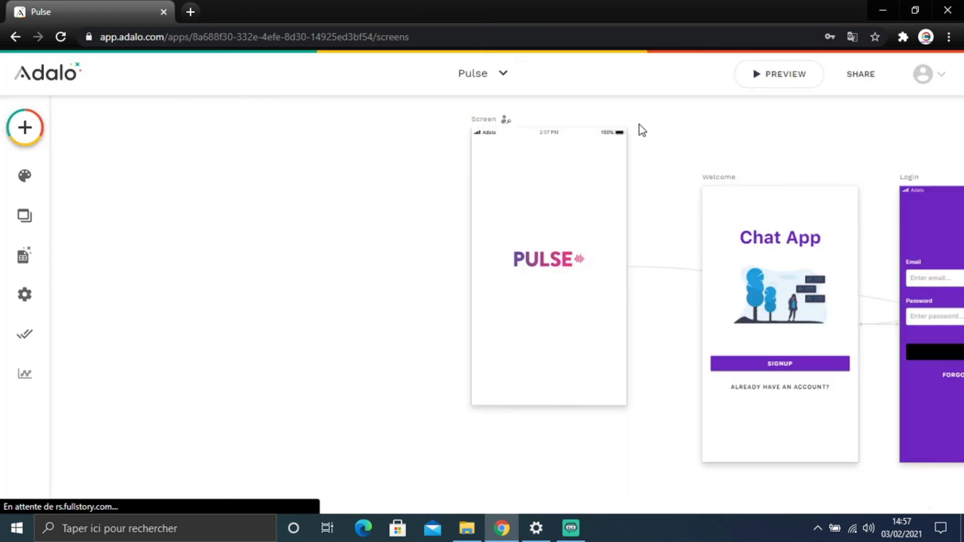